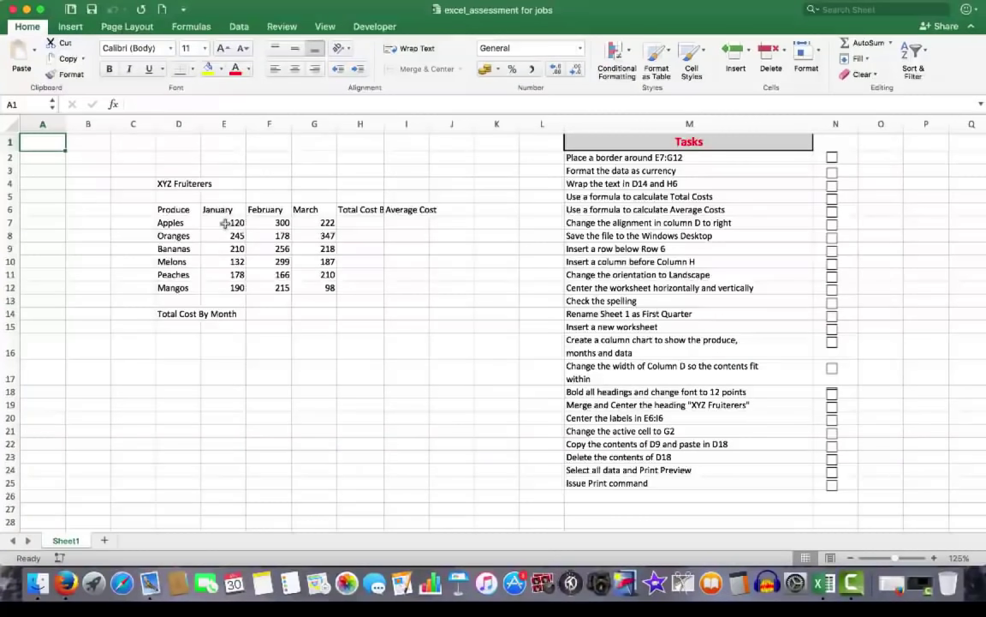
Apply outside borders around the range E7:G12 and tick off the "Place a border around E7:G12" task
left_click_drag(225, 221, 308, 287)
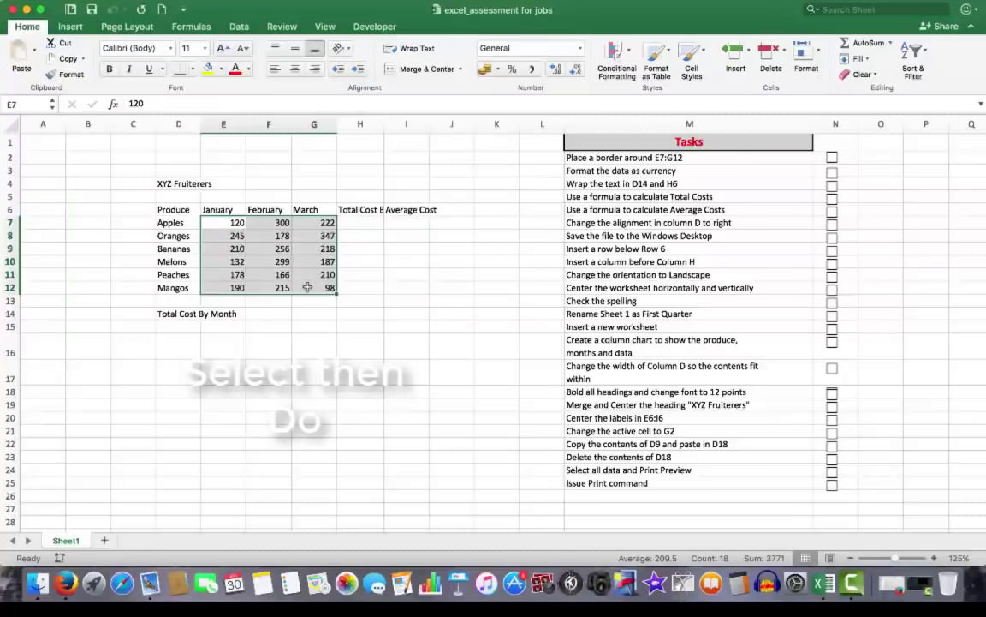
left_click(194, 69)
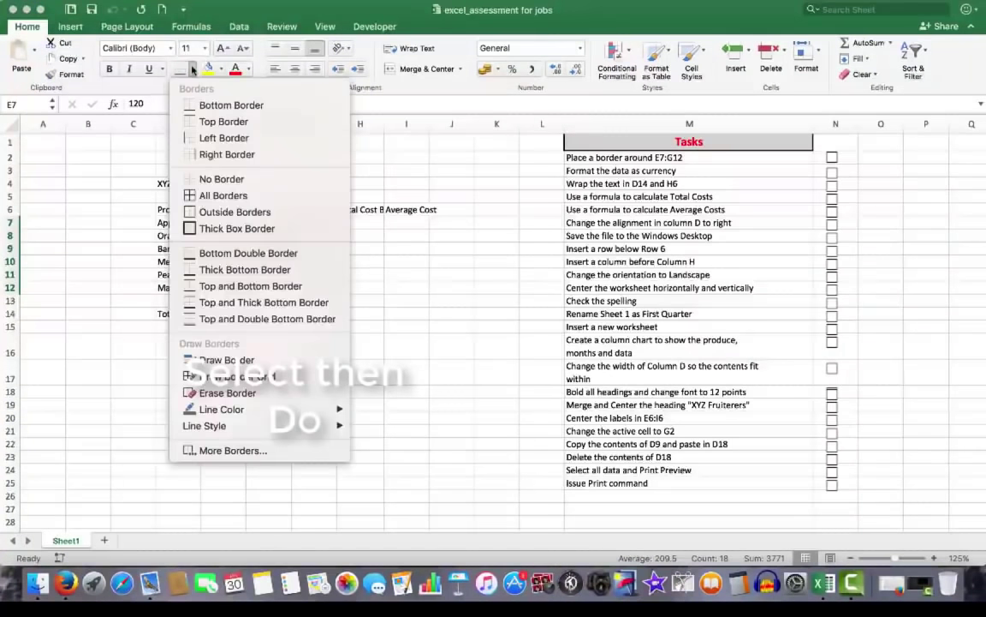
left_click(224, 214)
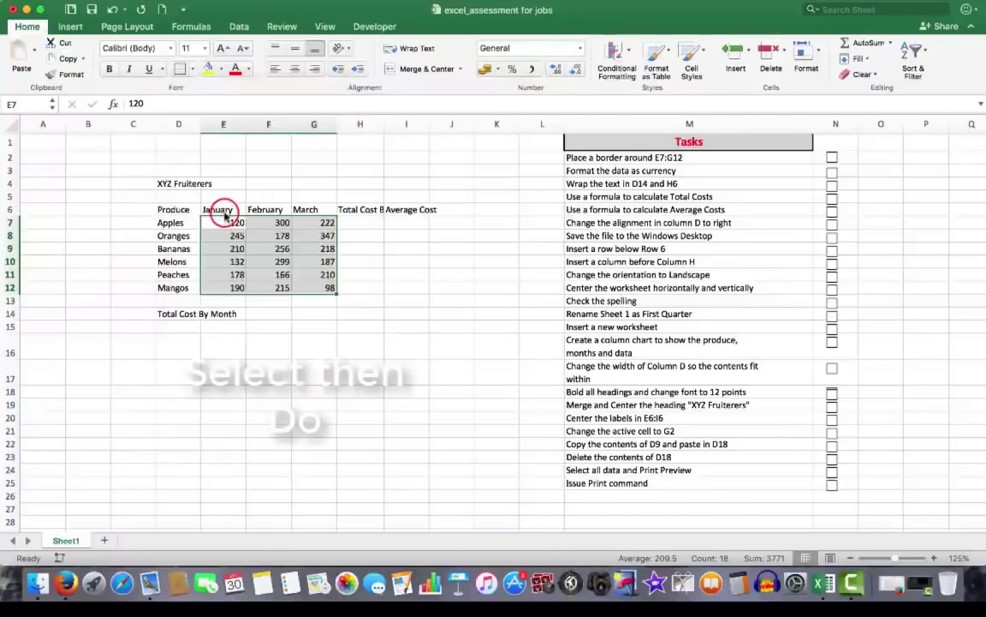
left_click(215, 343)
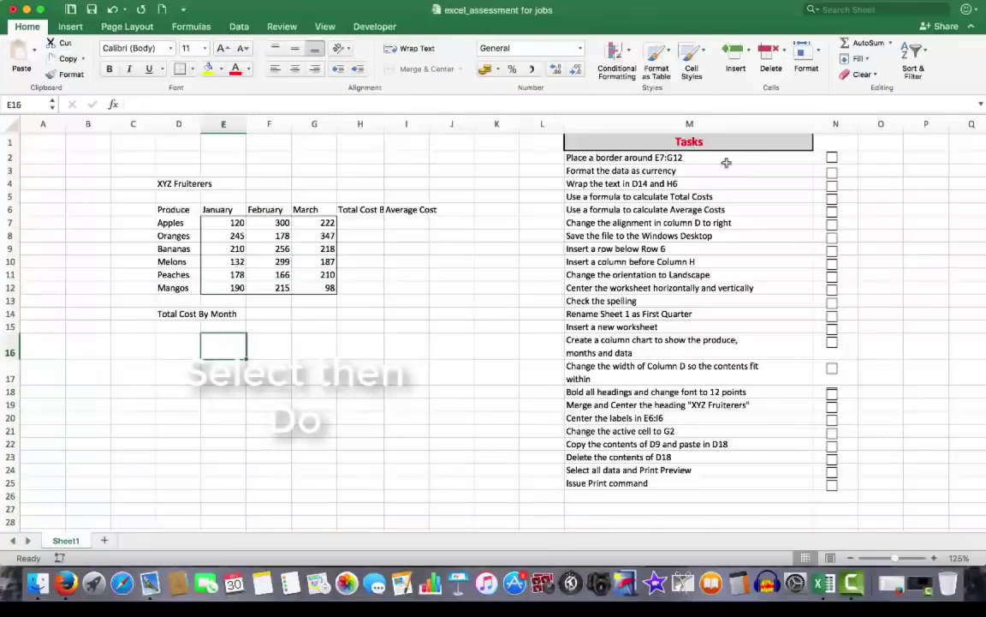
left_click(831, 158)
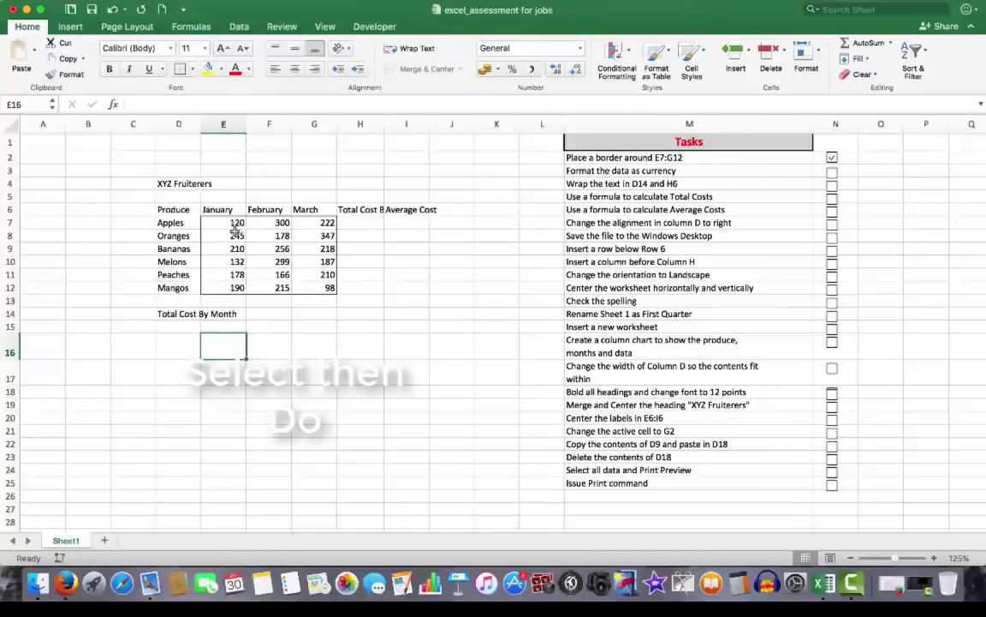
Format E7:G12 as $ English (United States) accounting with no decimal places and tick off the currency task
left_click_drag(220, 223, 315, 288)
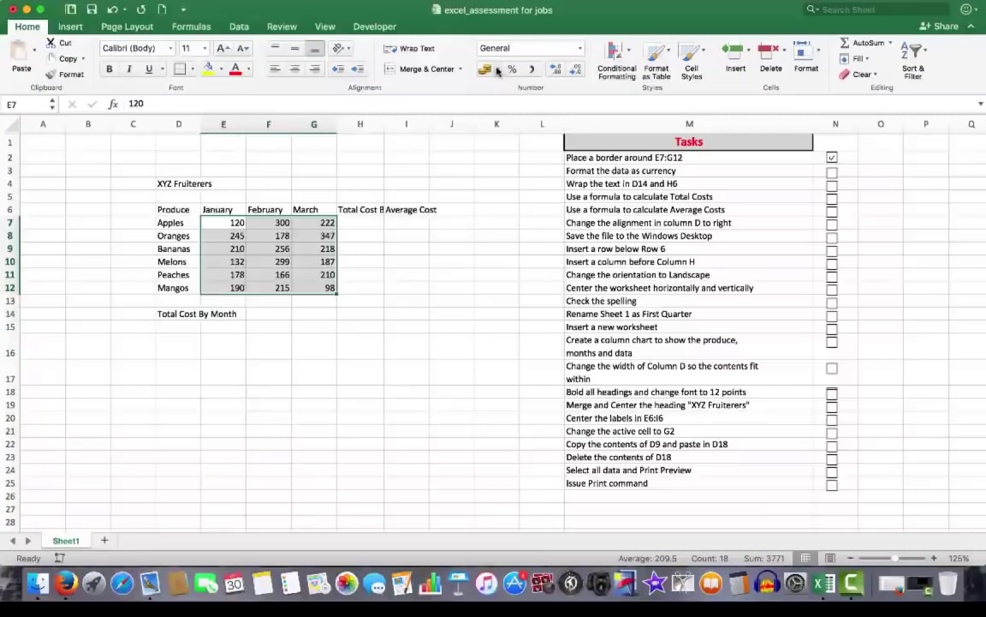
left_click(498, 70)
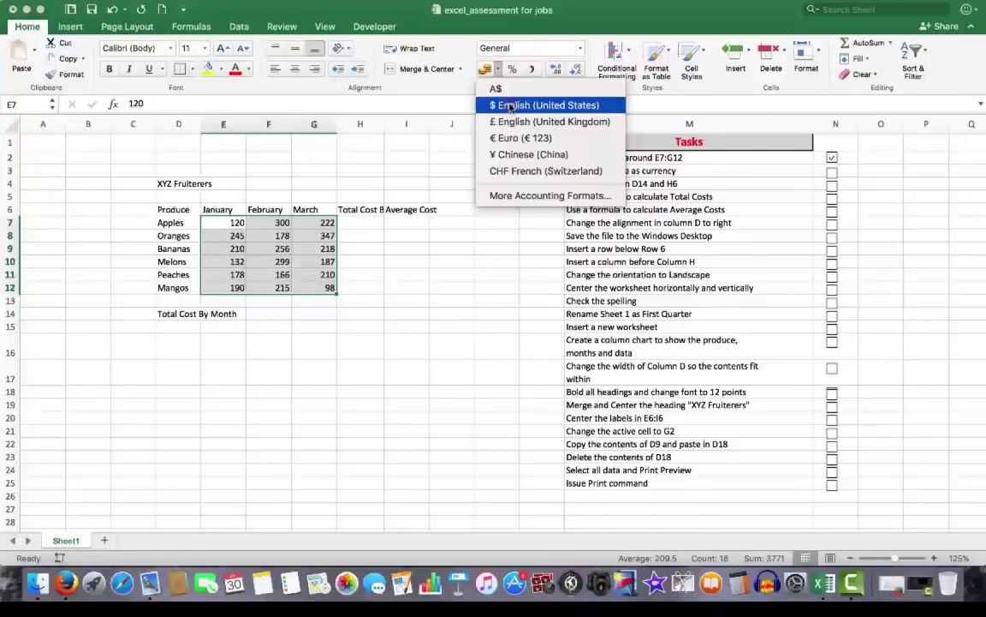
left_click(510, 106)
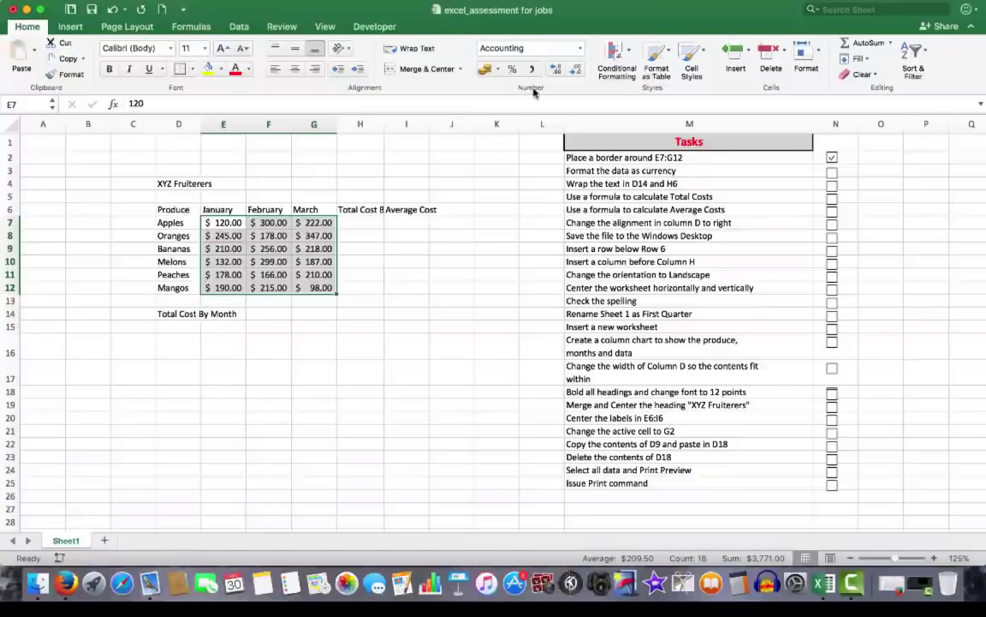
left_click(575, 71)
left_click(576, 71)
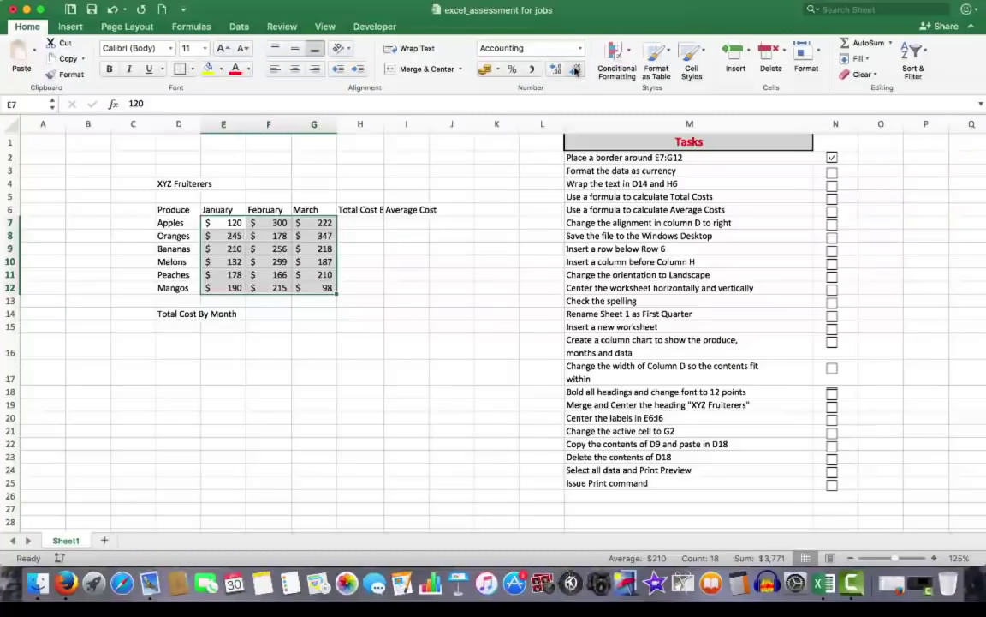
left_click(830, 173)
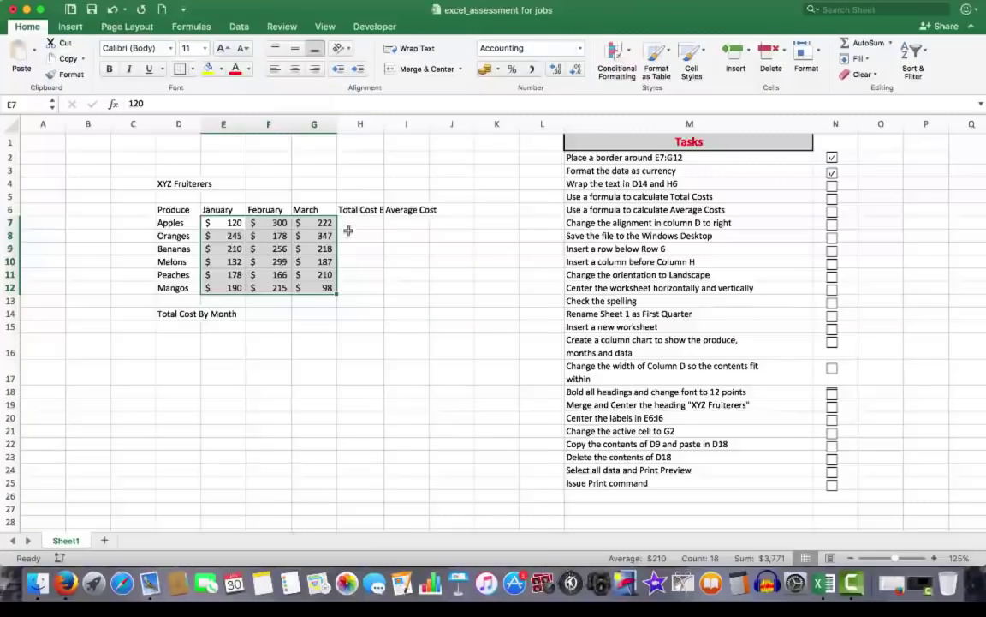
Wrap the text in cells D14 and H6 and tick off the matching task
left_click(175, 314)
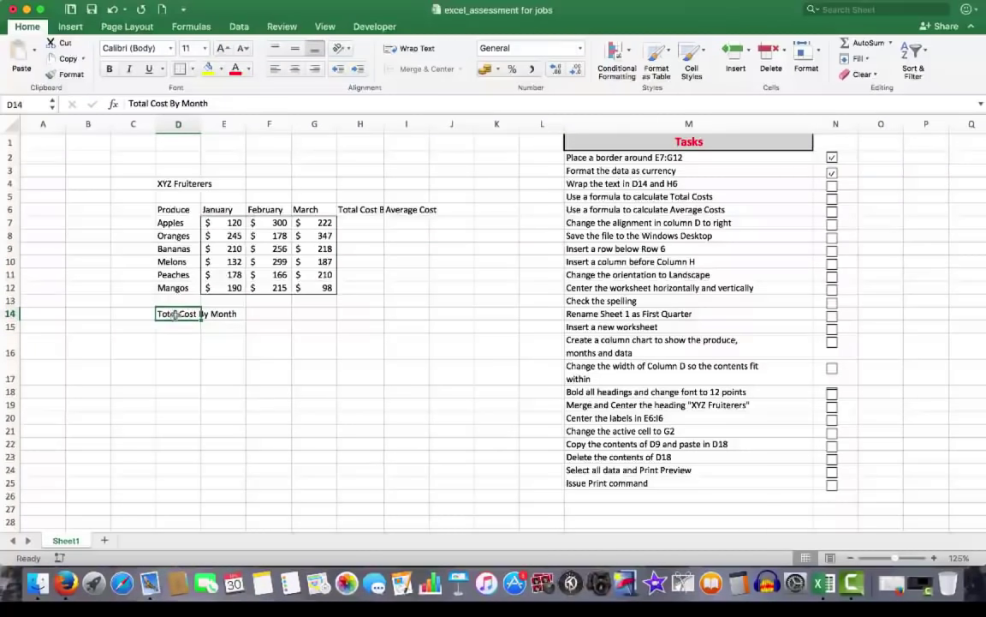
left_click(361, 210, "super")
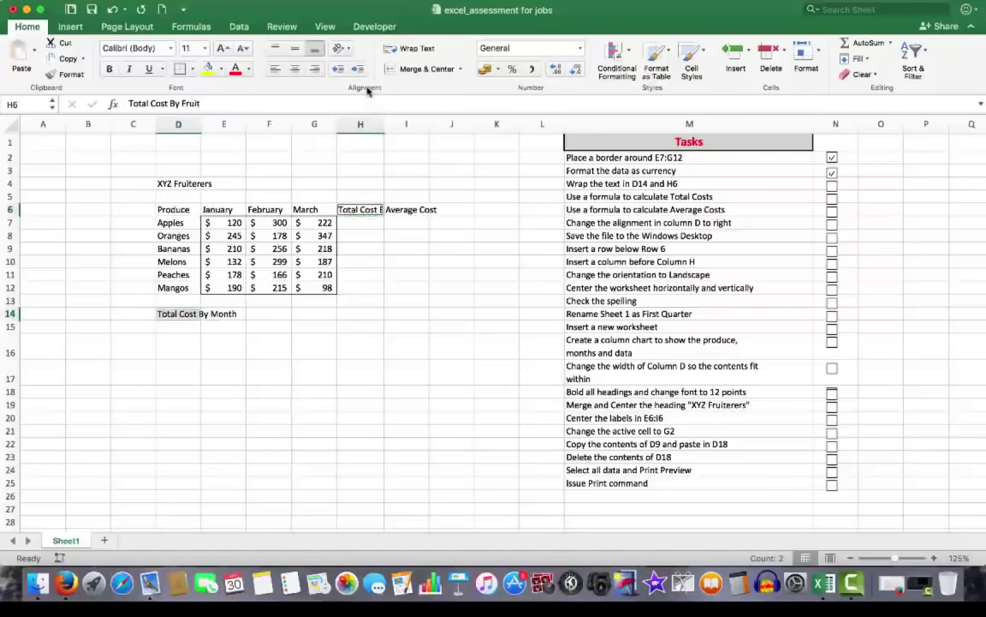
left_click(411, 48)
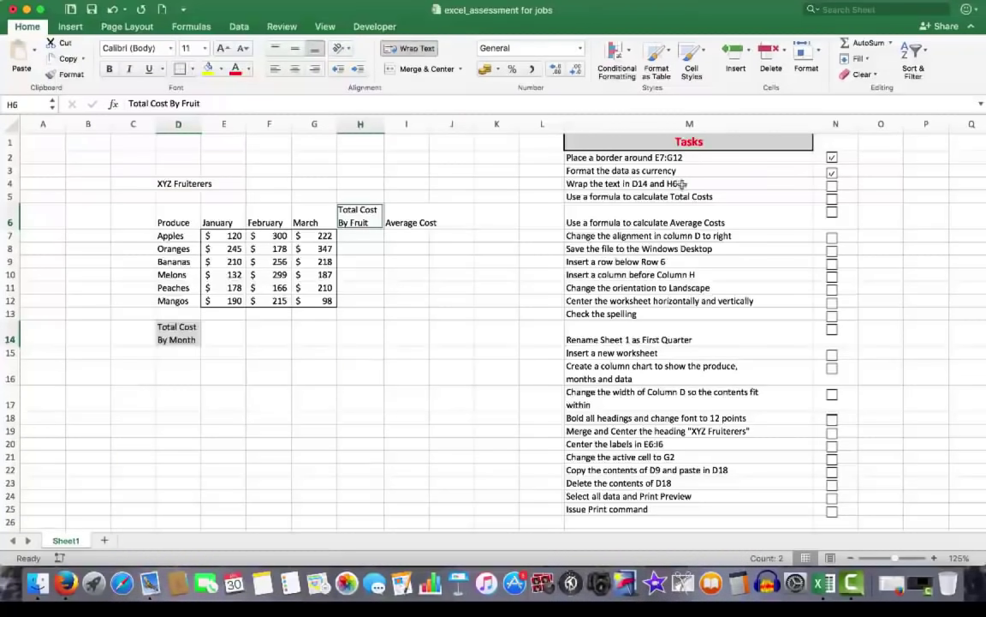
left_click(832, 185)
Enter =SUM(E7:G7) in H7 to total the cost of Apples
left_click(357, 235)
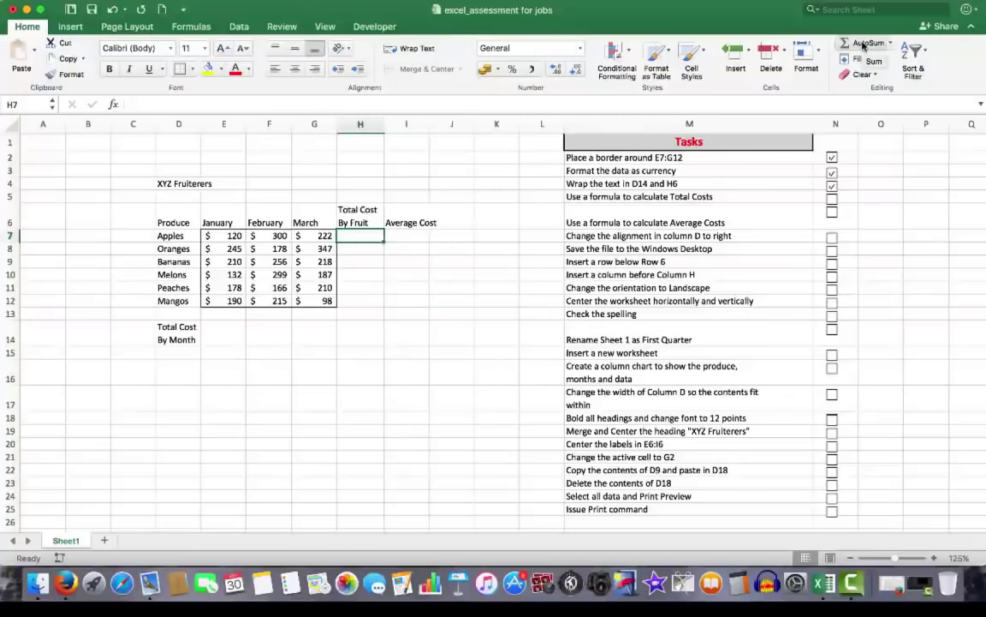
left_click(863, 43)
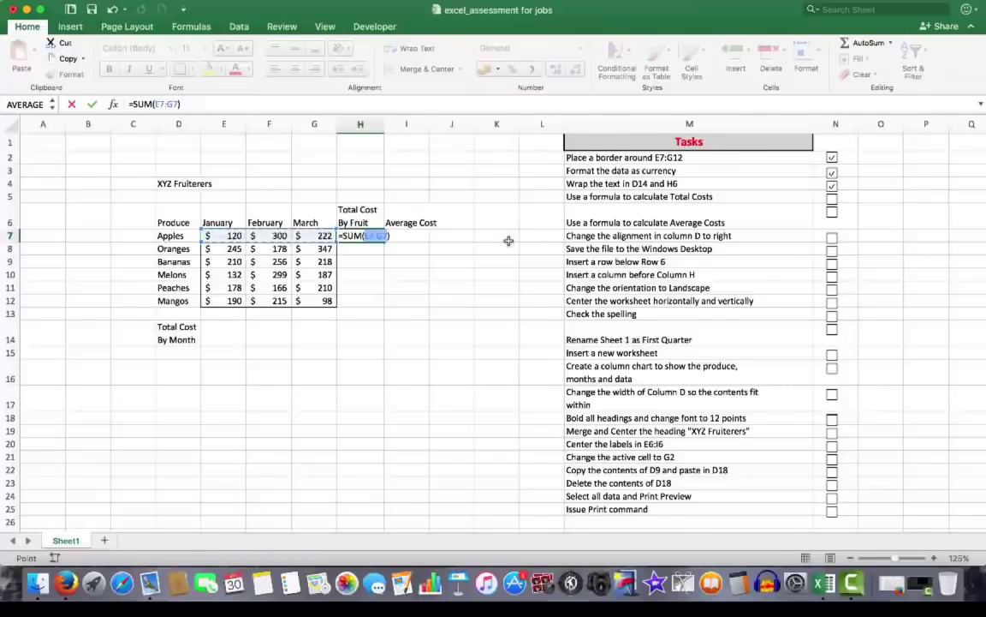
key("Return")
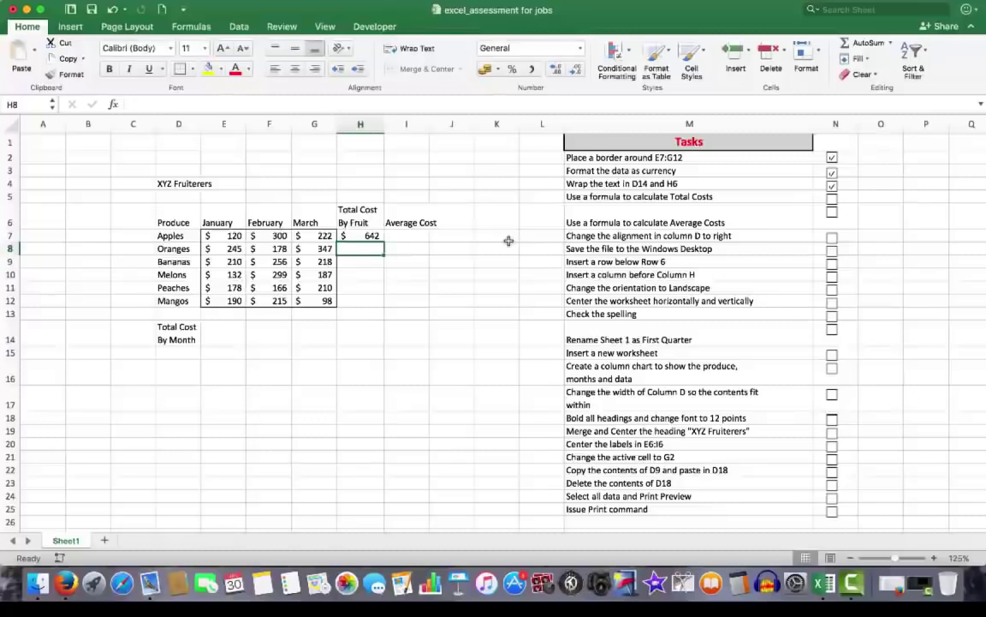
Fill the H7 total formula down to H12 and tick off the Total Costs task
left_click(364, 237)
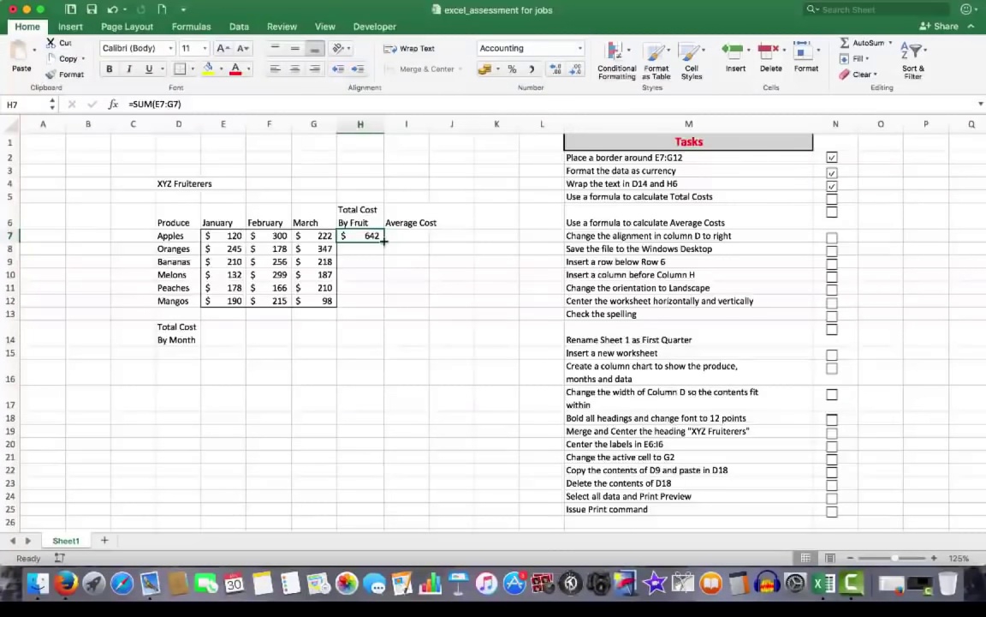
left_click_drag(384, 242, 383, 305)
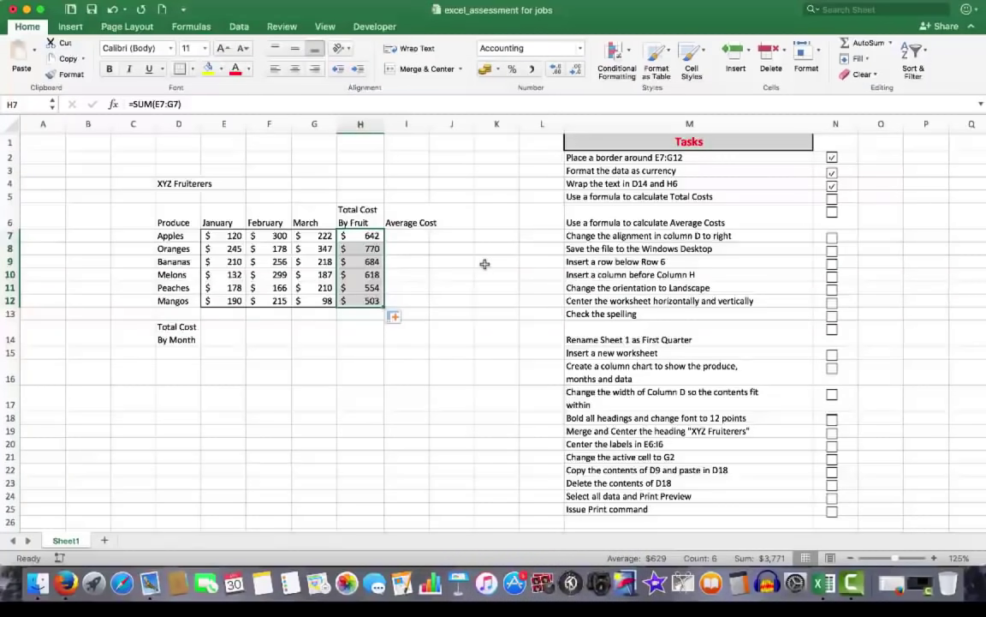
left_click(831, 198)
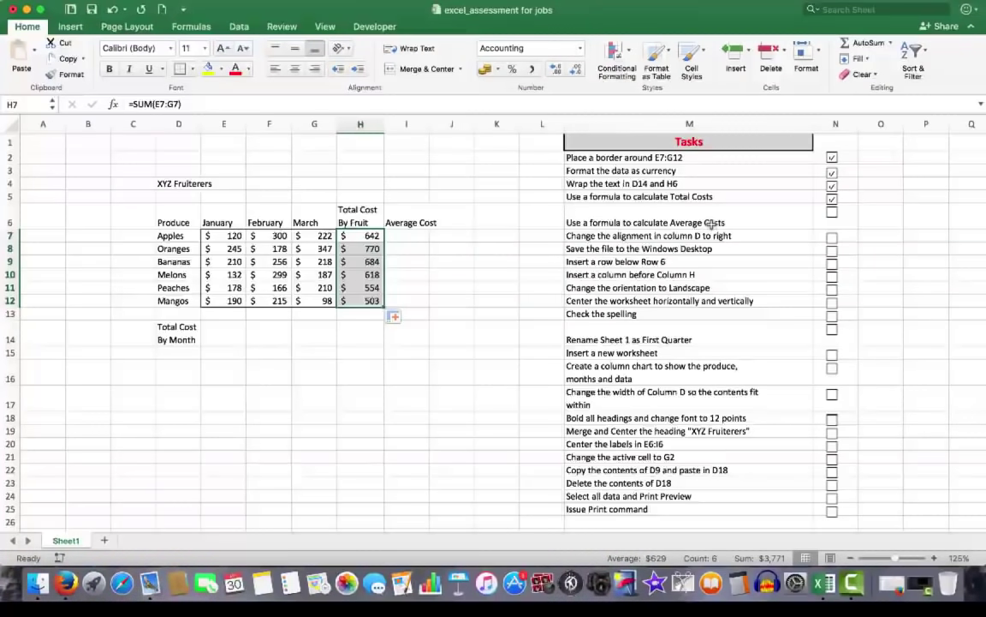
Enter =AVERAGE(E7:G7) in I7, limiting the averaged range to the three month columns
left_click(407, 235)
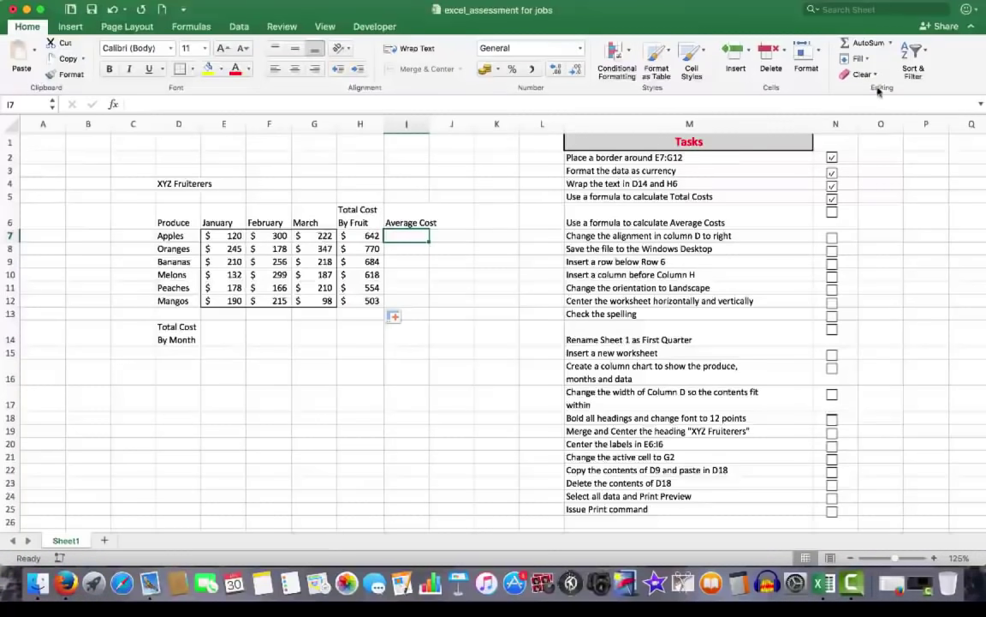
left_click(890, 44)
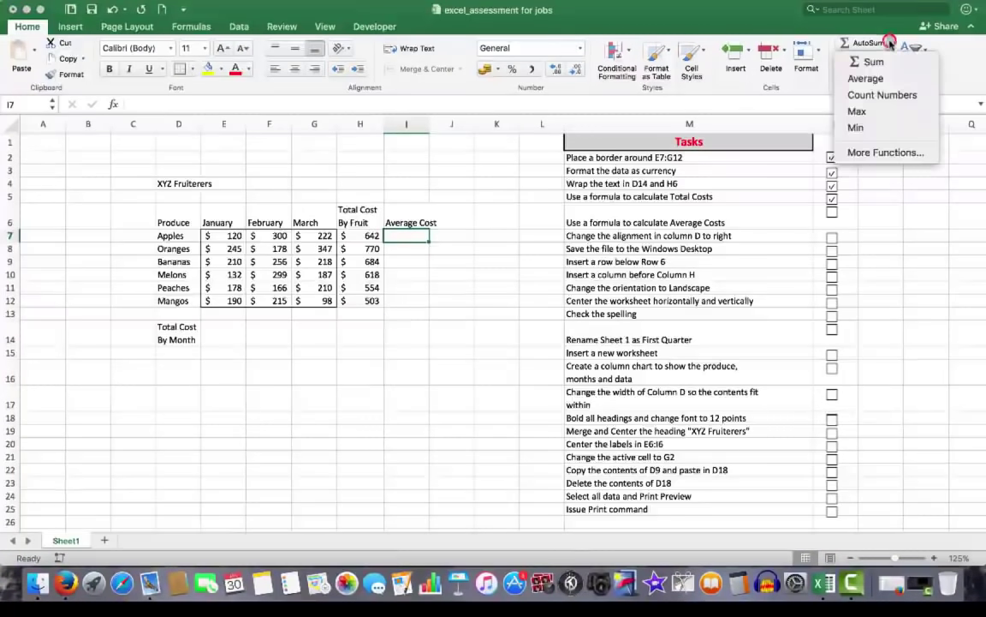
left_click(863, 79)
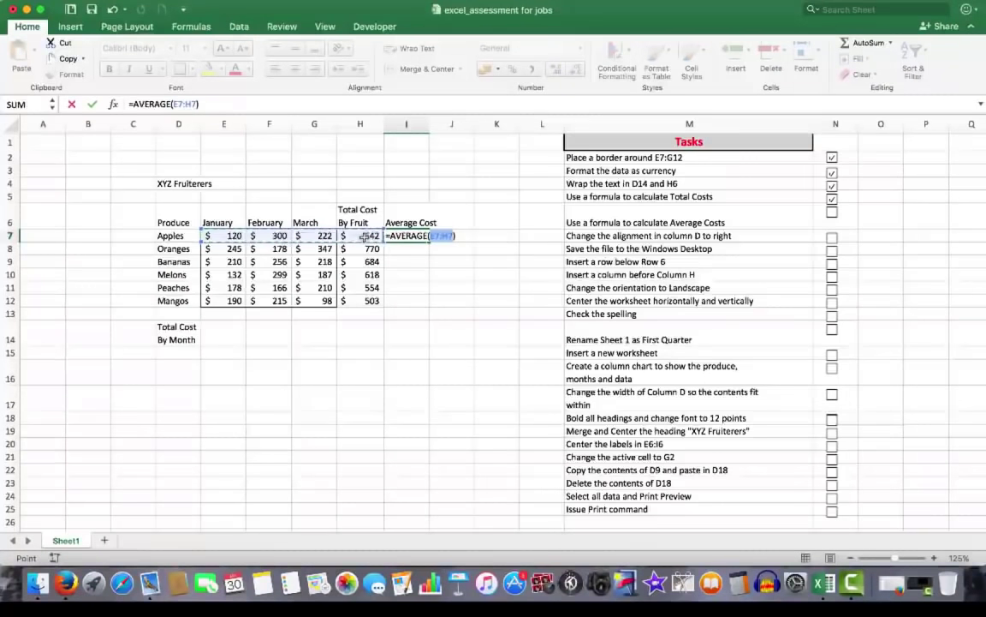
left_click_drag(230, 235, 315, 235)
key("Return")
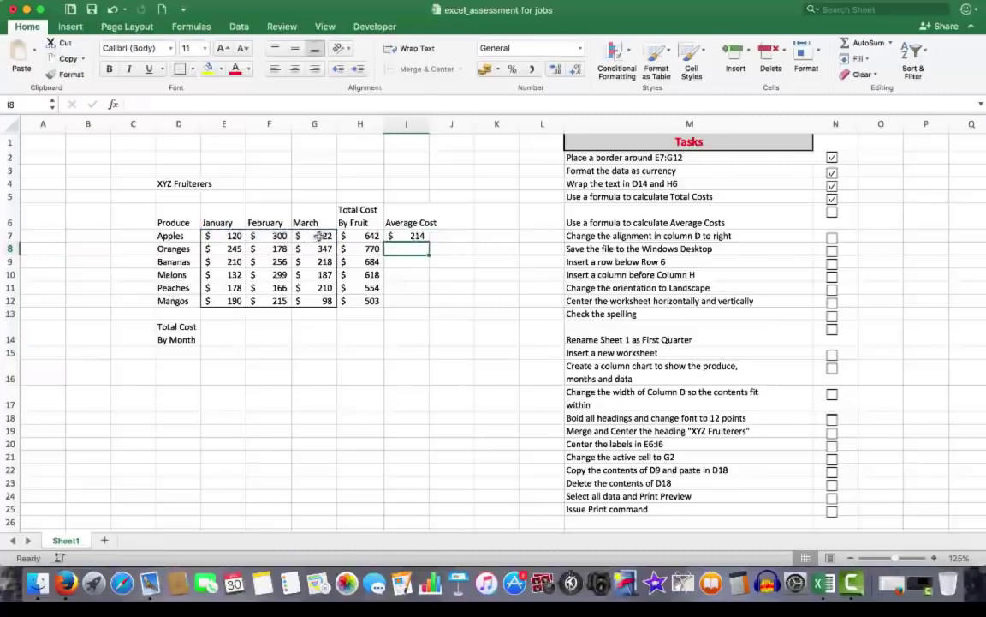
Fill the I7 average formula down to I12 and tick off the Average Costs task
left_click(413, 235)
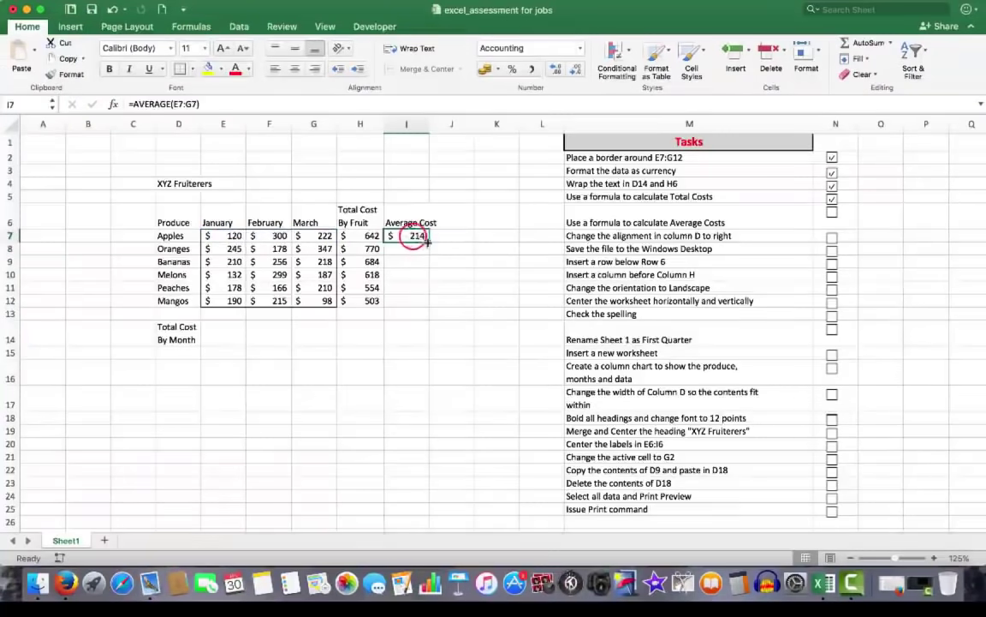
left_click_drag(429, 242, 428, 302)
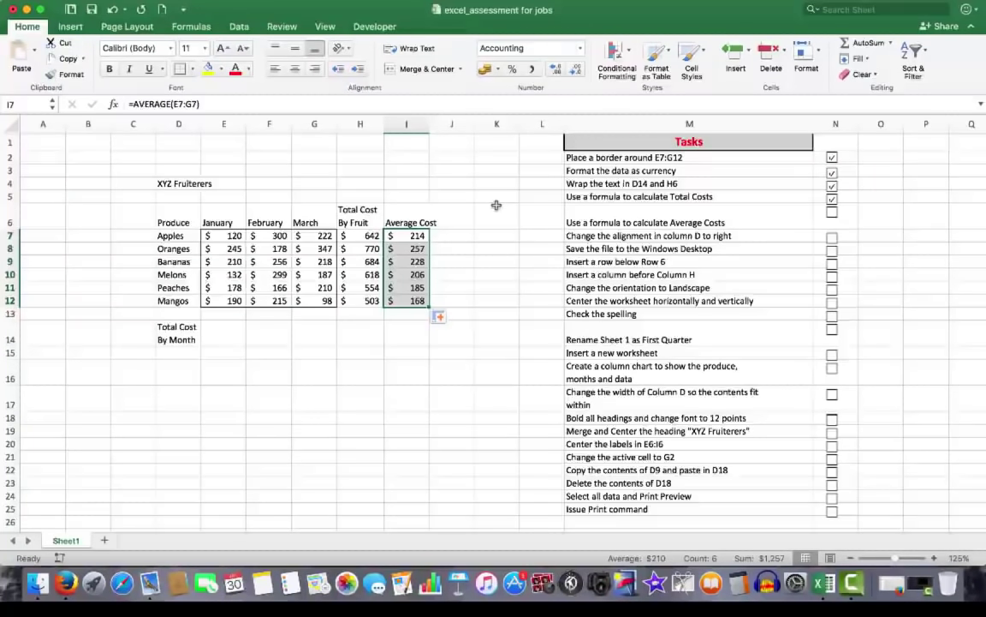
left_click(832, 213)
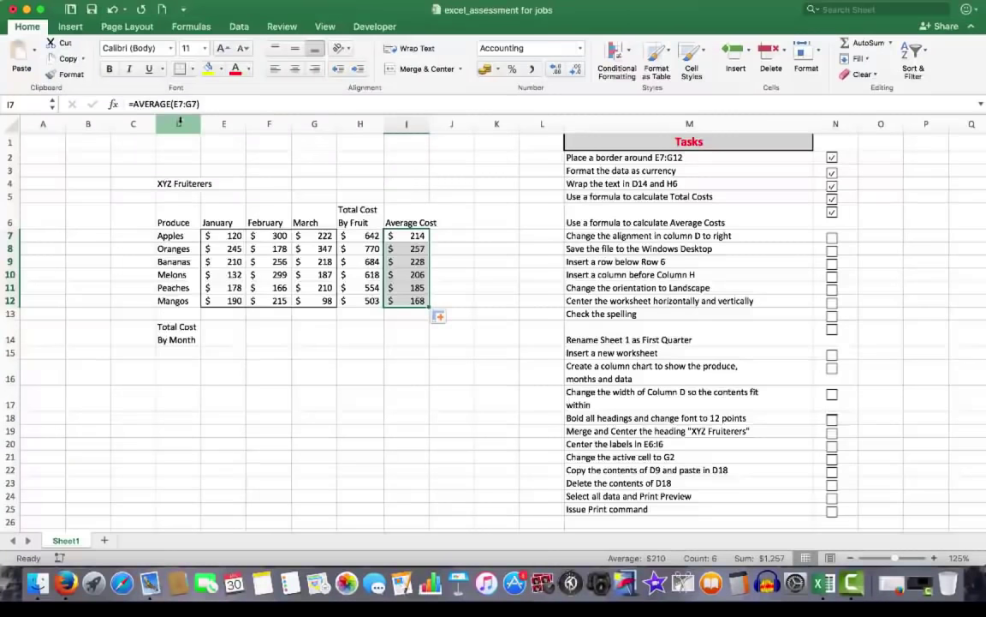
Right-align the whole of column D and tick off the column D alignment task
left_click(179, 123)
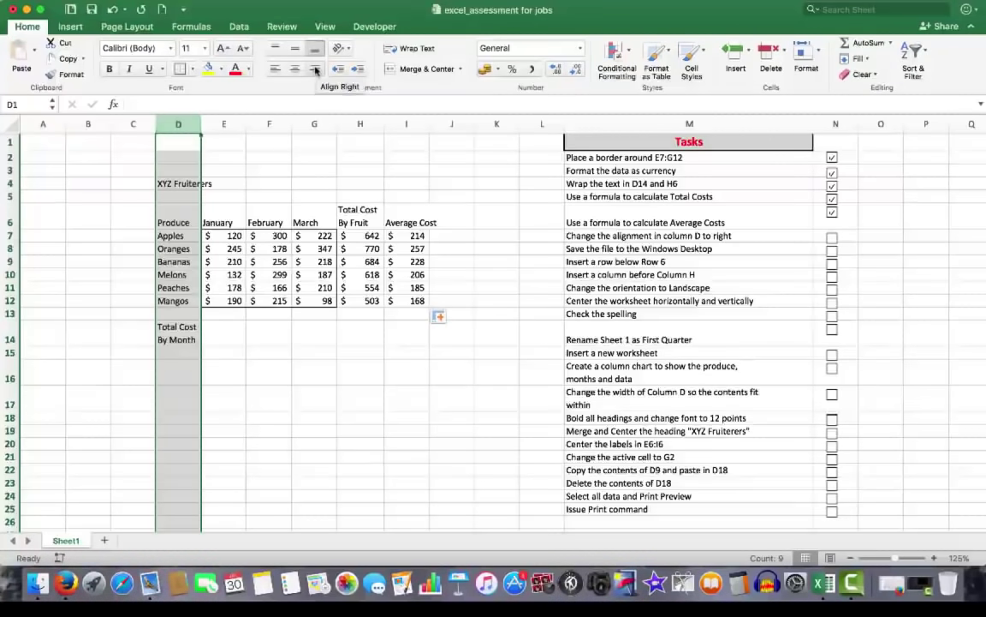
left_click(316, 71)
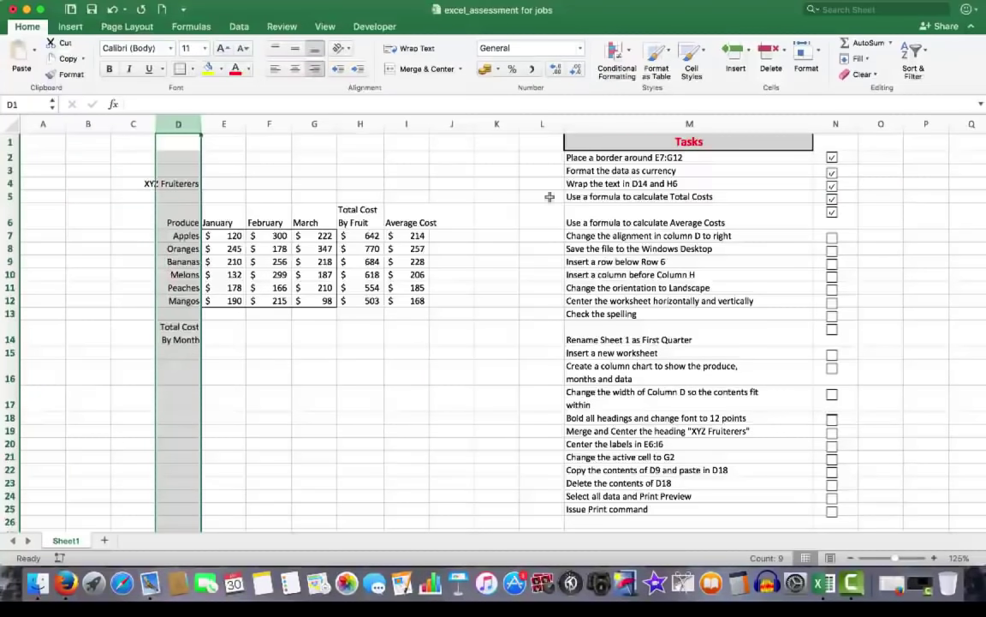
left_click(832, 239)
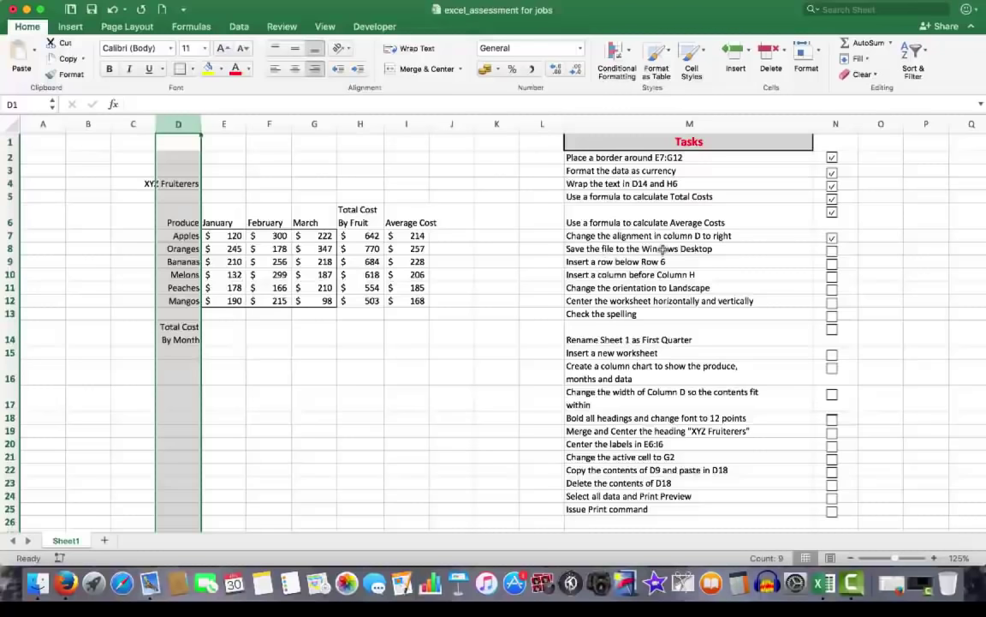
Review the Save As options for the workbook, cancel without saving, and tick off the "Save the file to the Windows Desktop" task
left_click(74, 6)
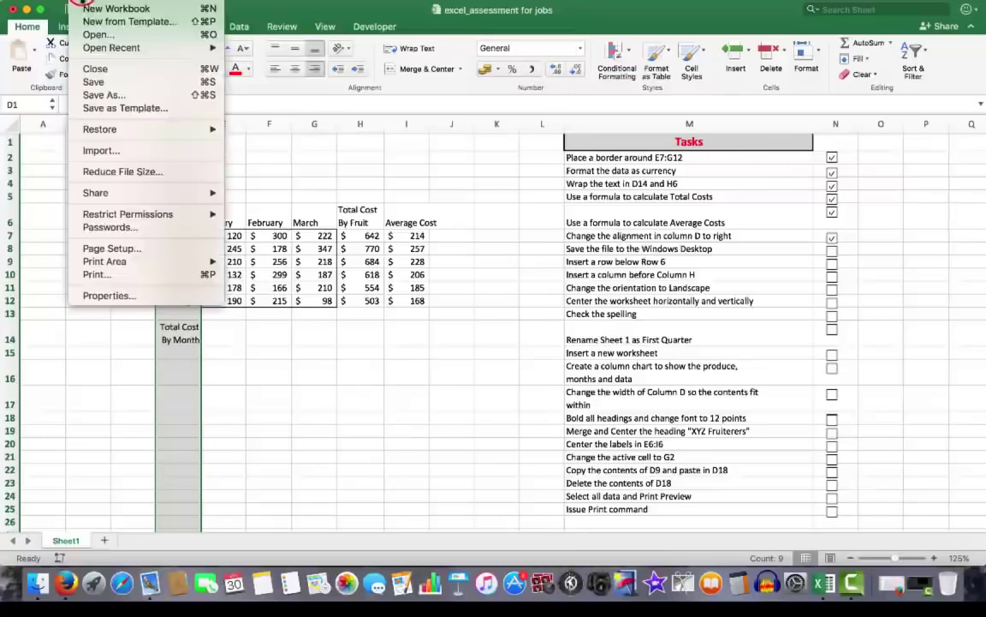
left_click(103, 95)
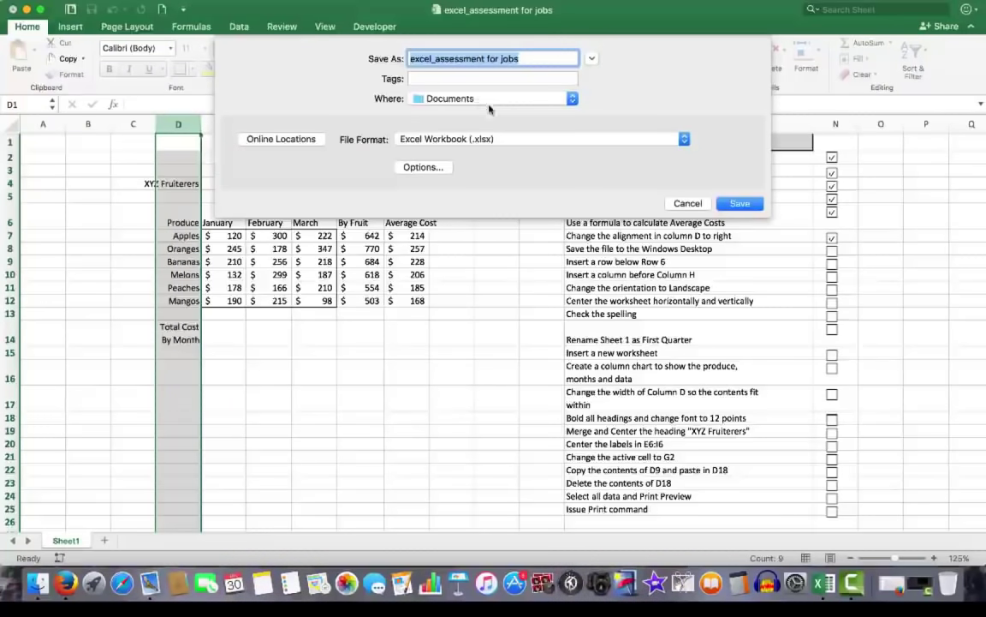
left_click(685, 204)
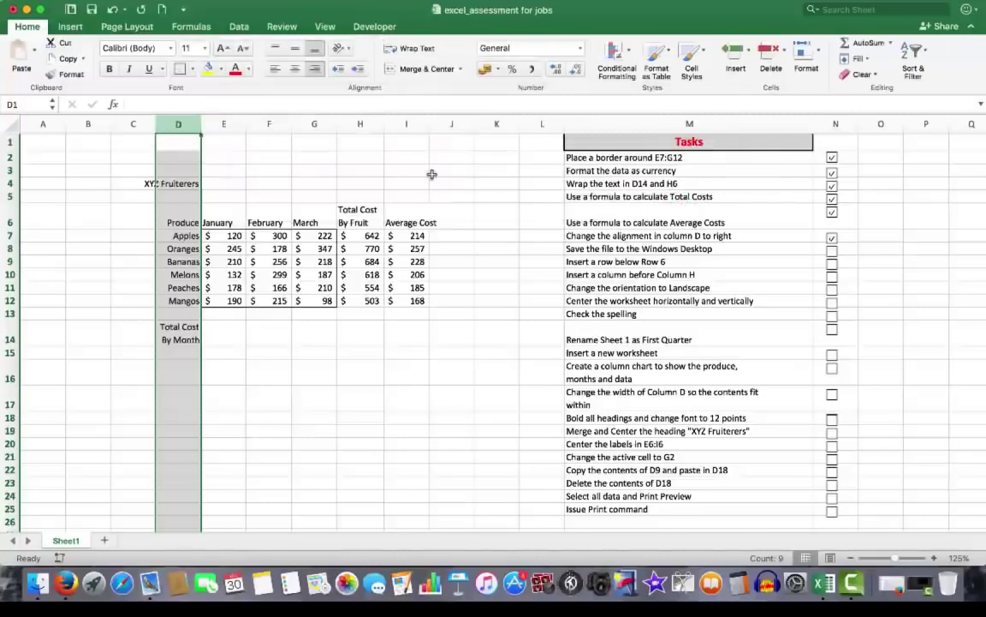
left_click(833, 250)
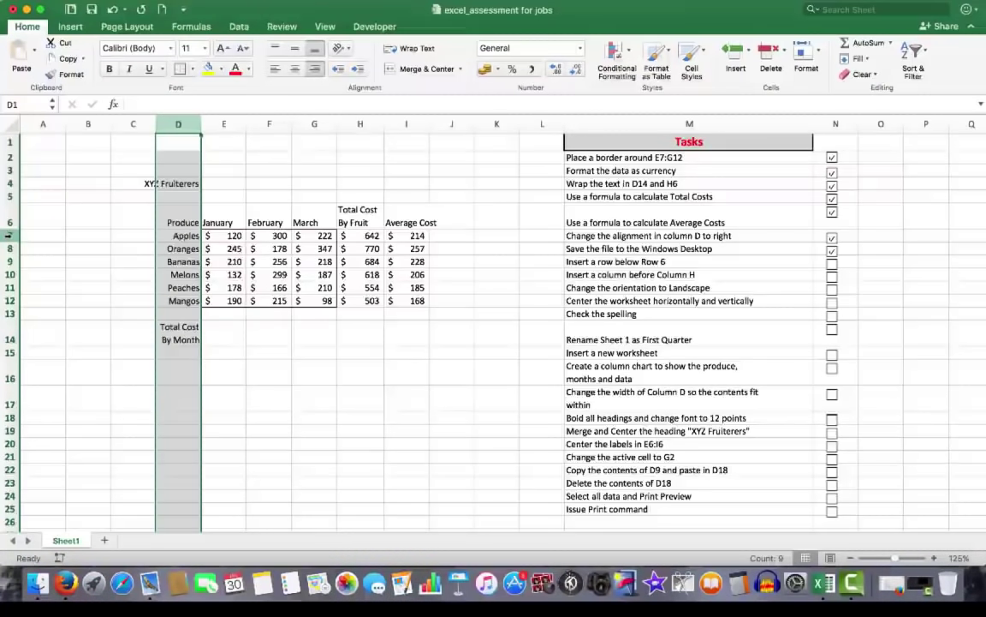
Insert a blank row below row 6 and tick off the "Insert a row below Row 6" task
right_click(9, 235)
key("Escape")
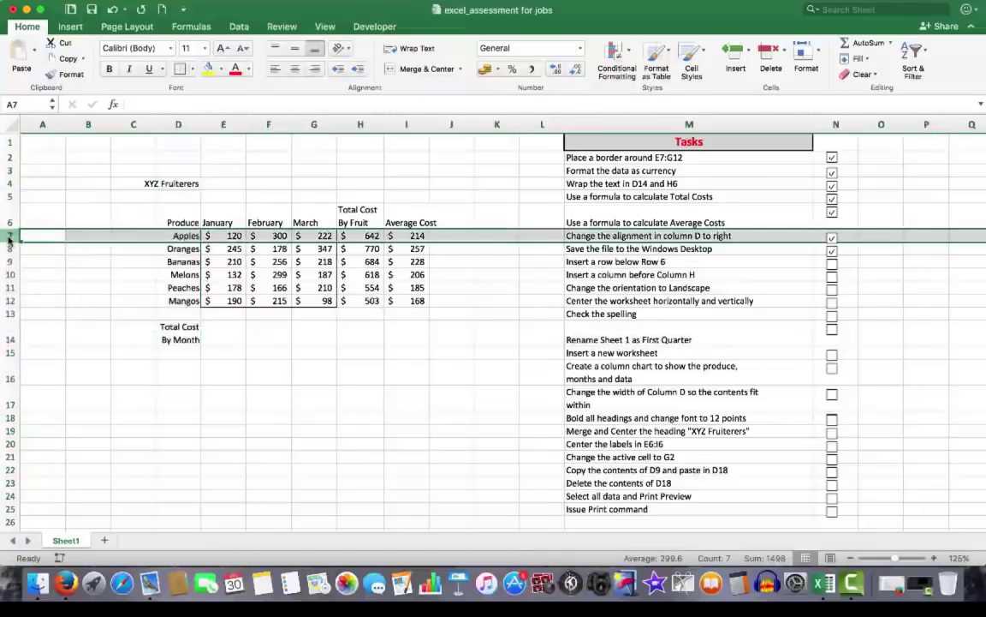
right_click(10, 238)
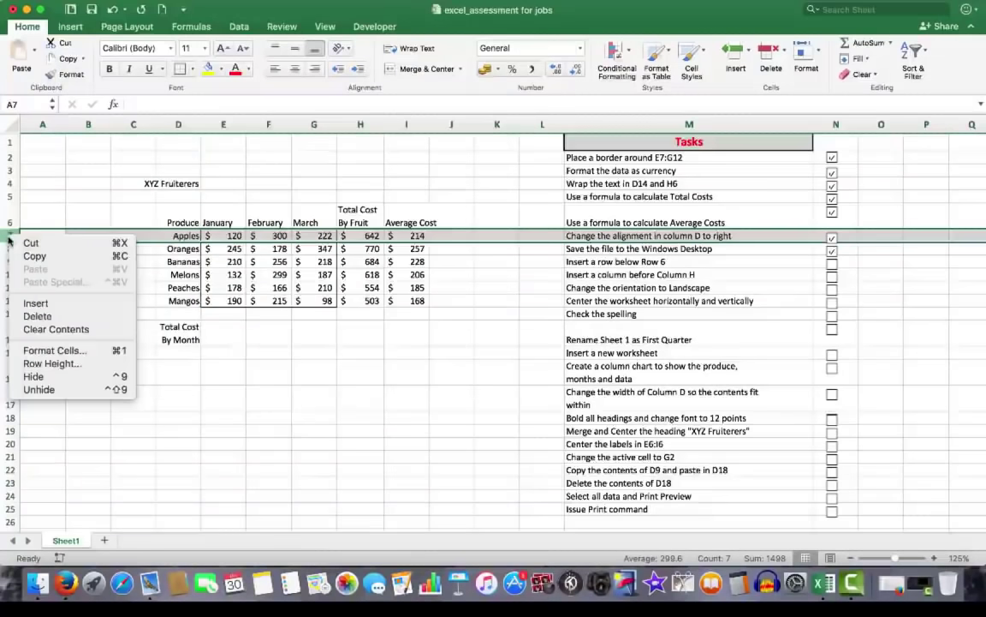
left_click(36, 303)
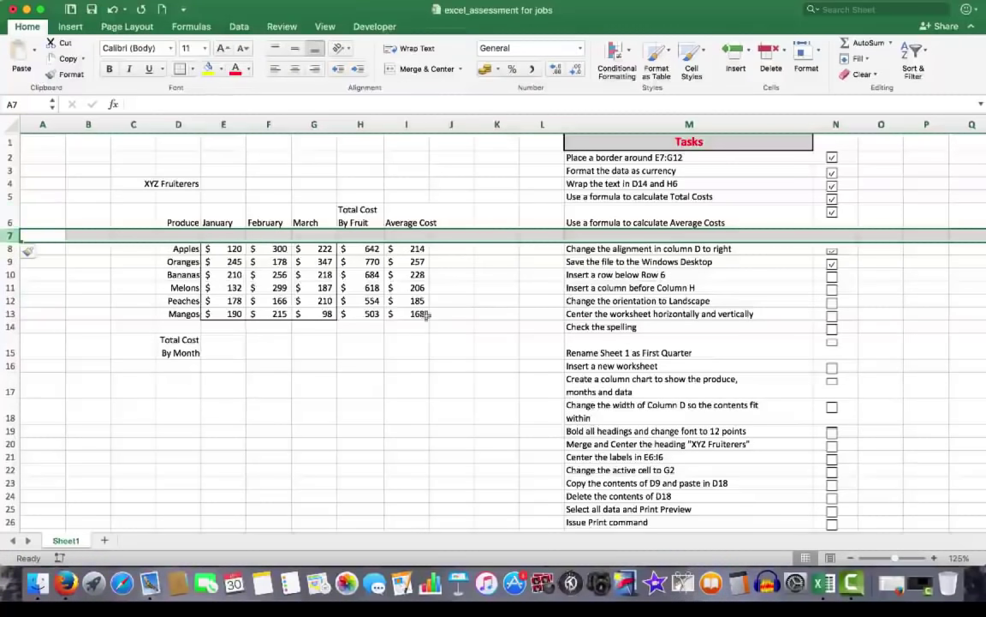
left_click(47, 276)
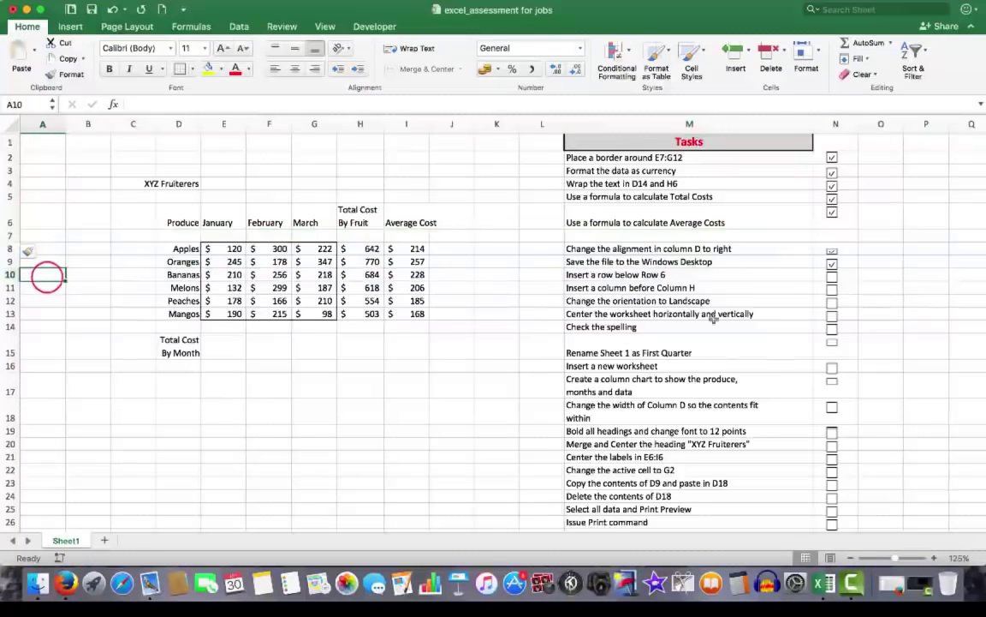
left_click(832, 279)
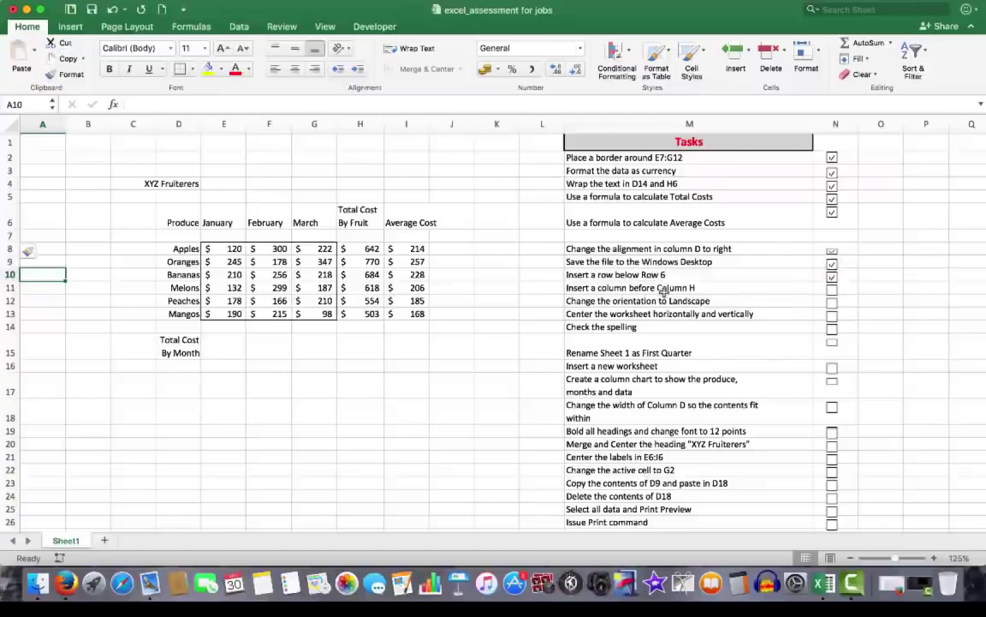
Insert a blank column before column H and tick off the "Insert a column before Column H" task
right_click(359, 124)
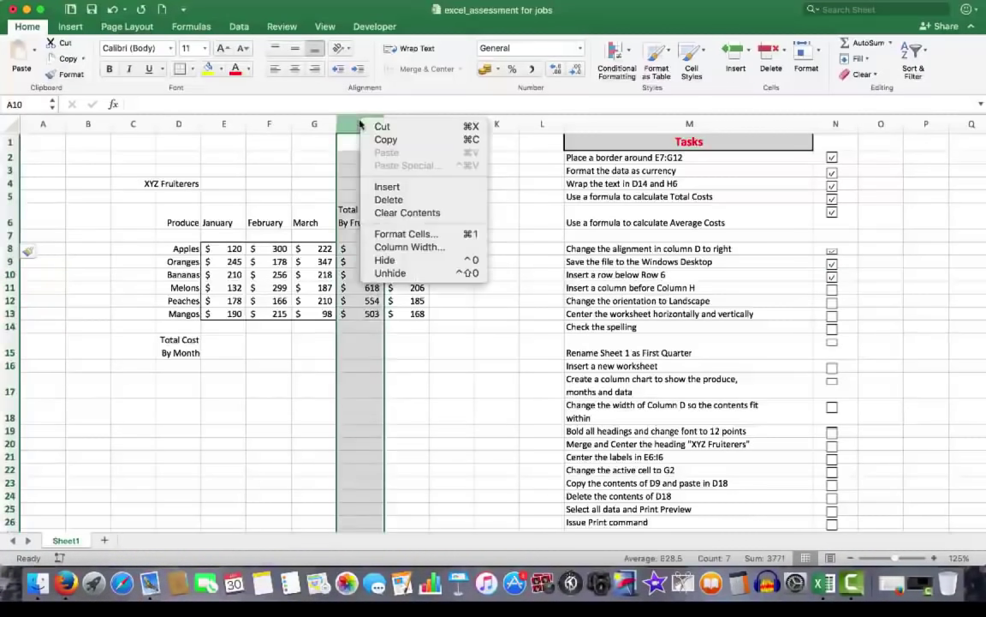
left_click(388, 187)
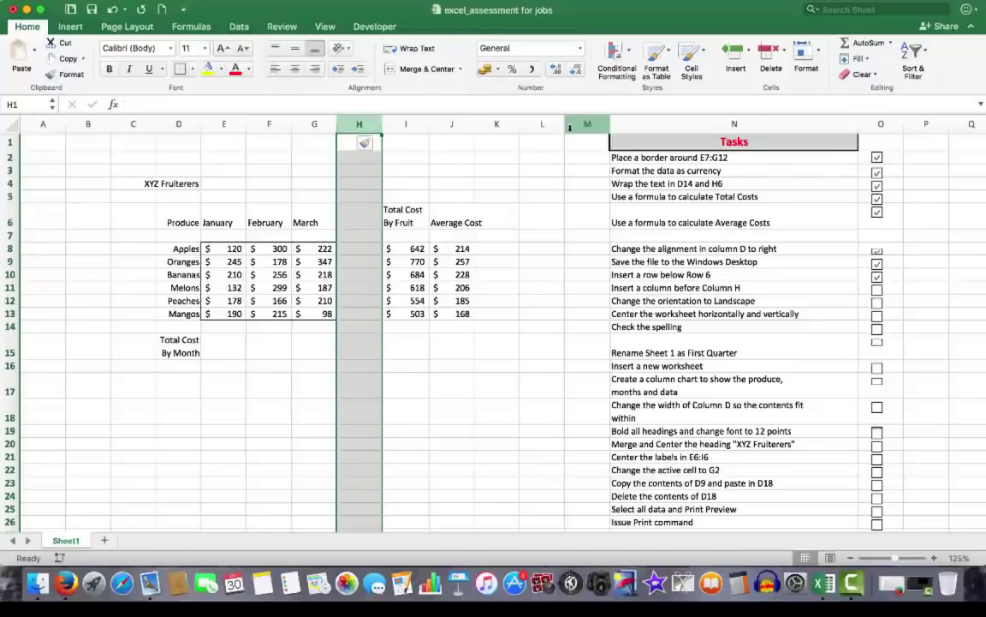
left_click(877, 289)
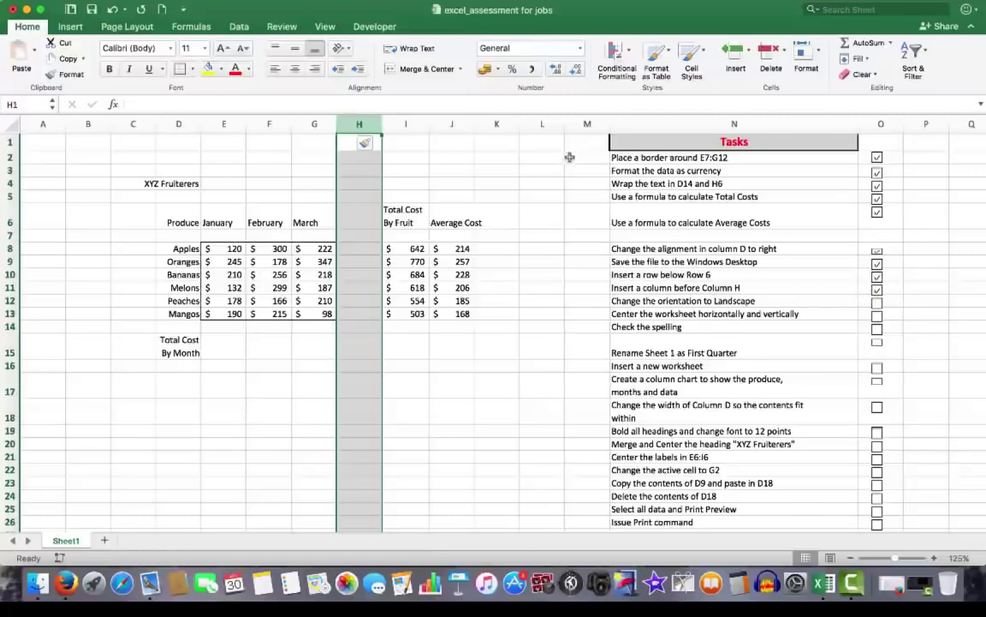
Change the page orientation to Landscape and tick off the orientation task
left_click(32, 144)
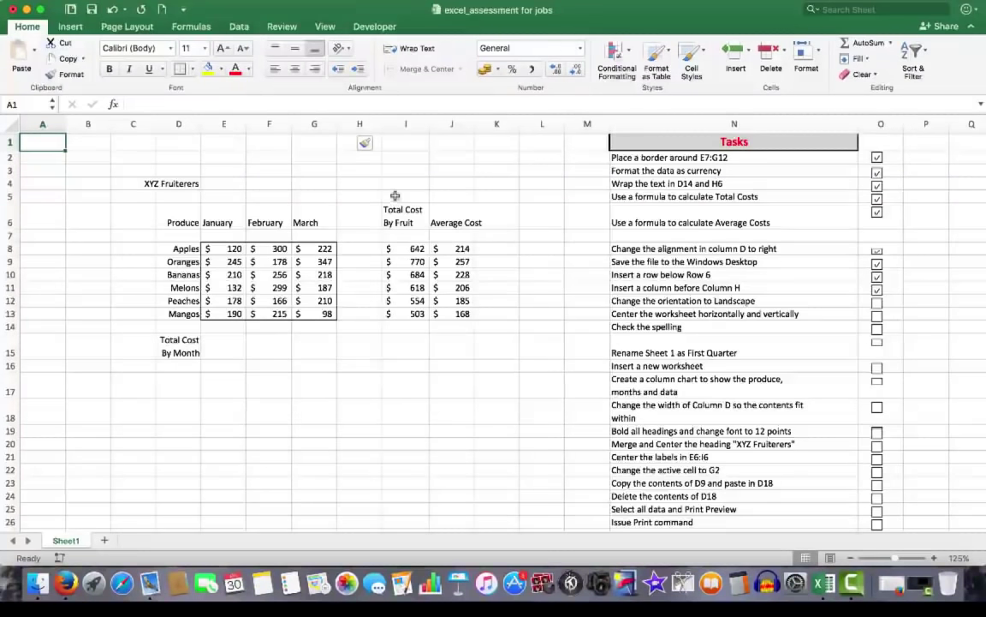
left_click(130, 28)
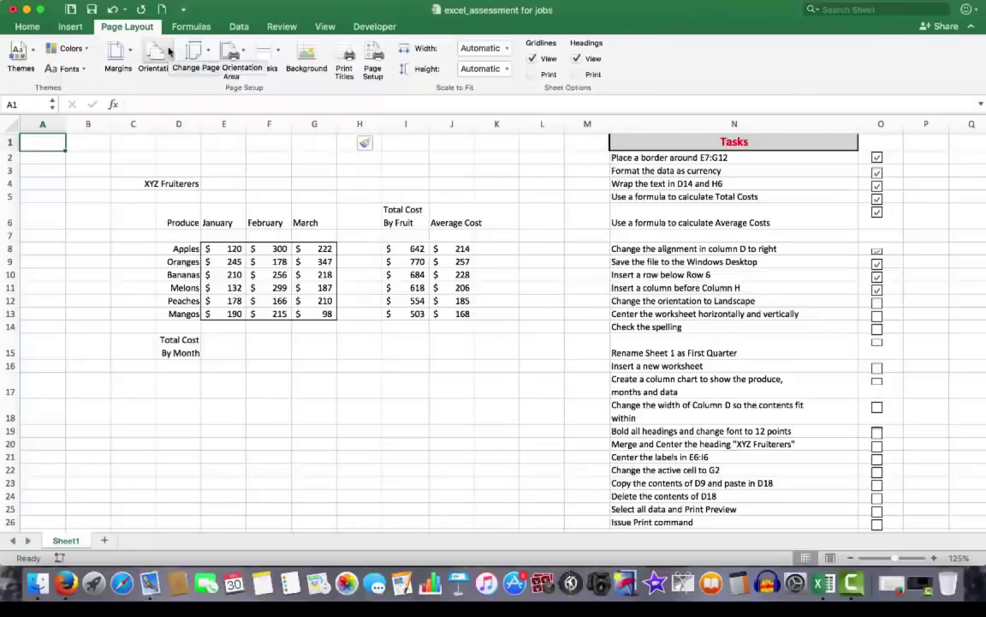
left_click(167, 49)
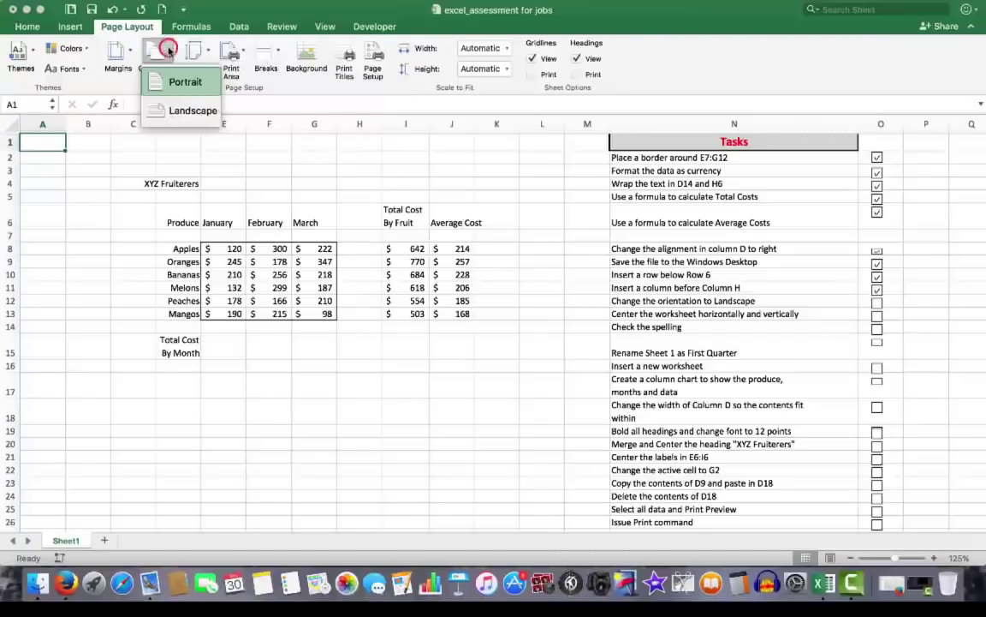
left_click(168, 111)
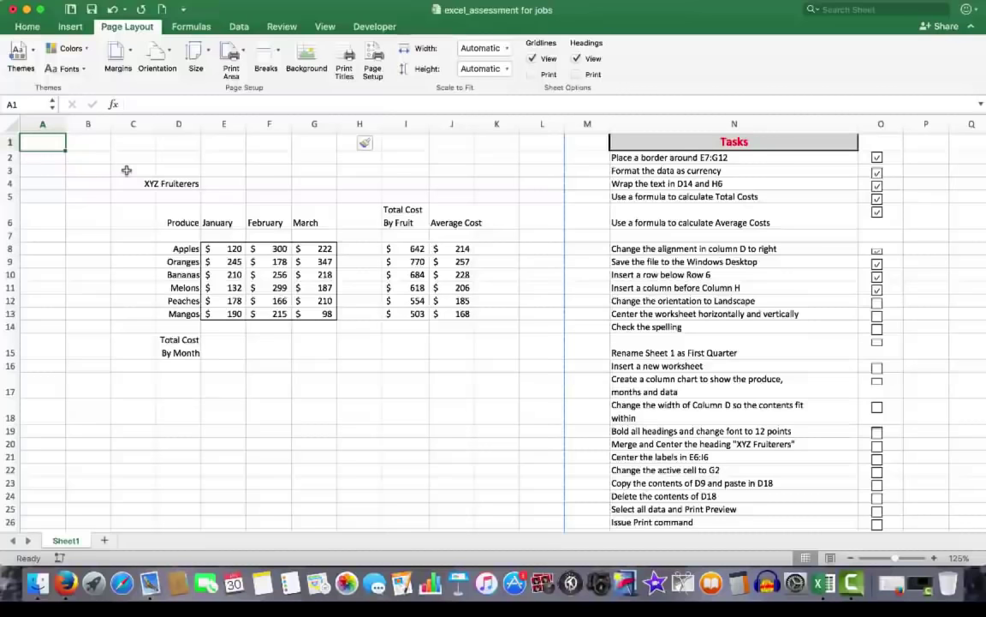
left_click(878, 304)
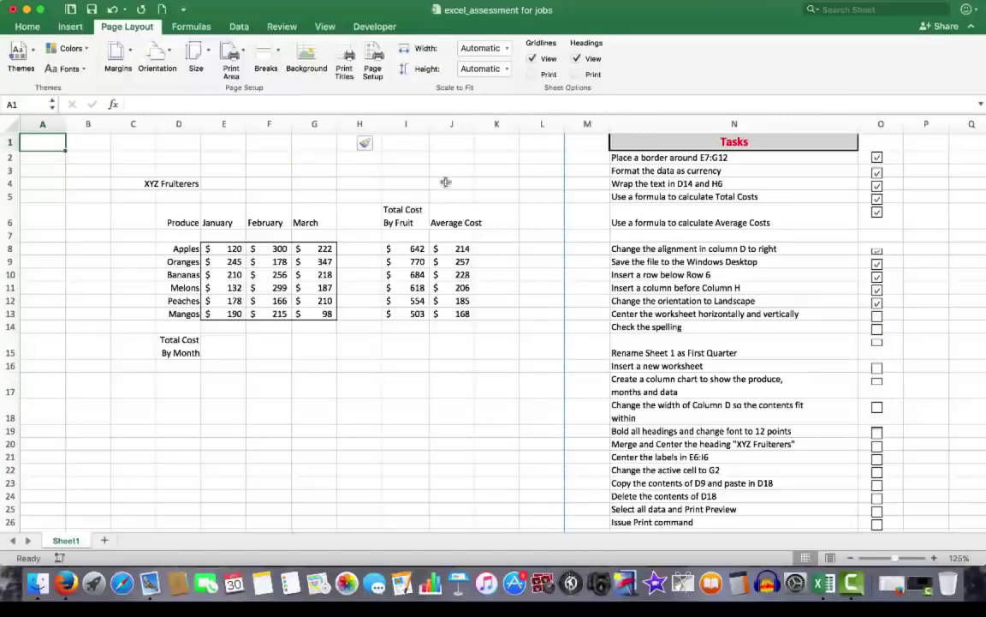
Center the worksheet on the page horizontally and vertically through the custom margins, and tick off the centering task
left_click(120, 53)
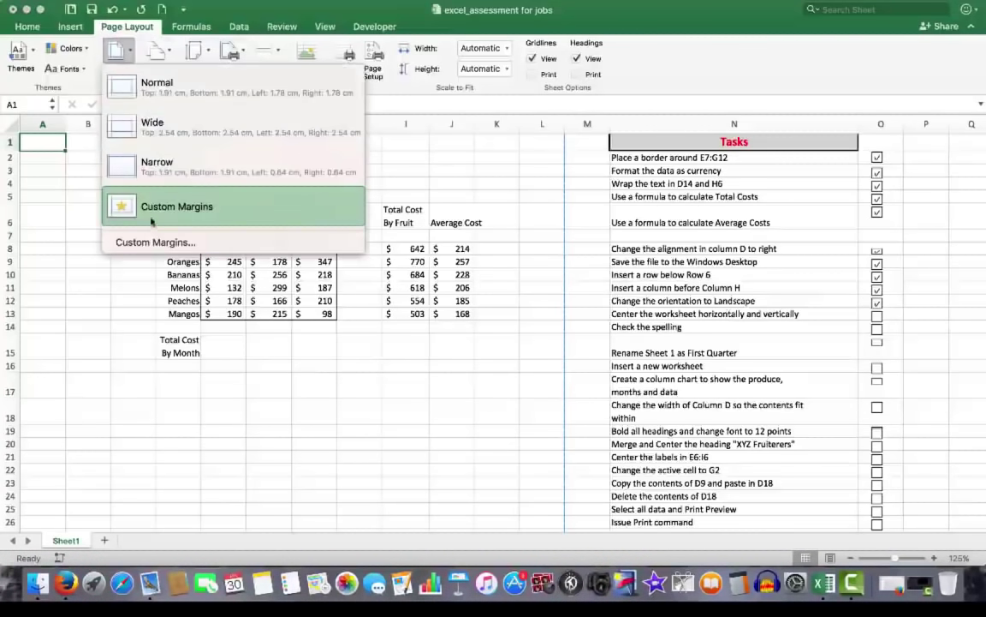
left_click(147, 243)
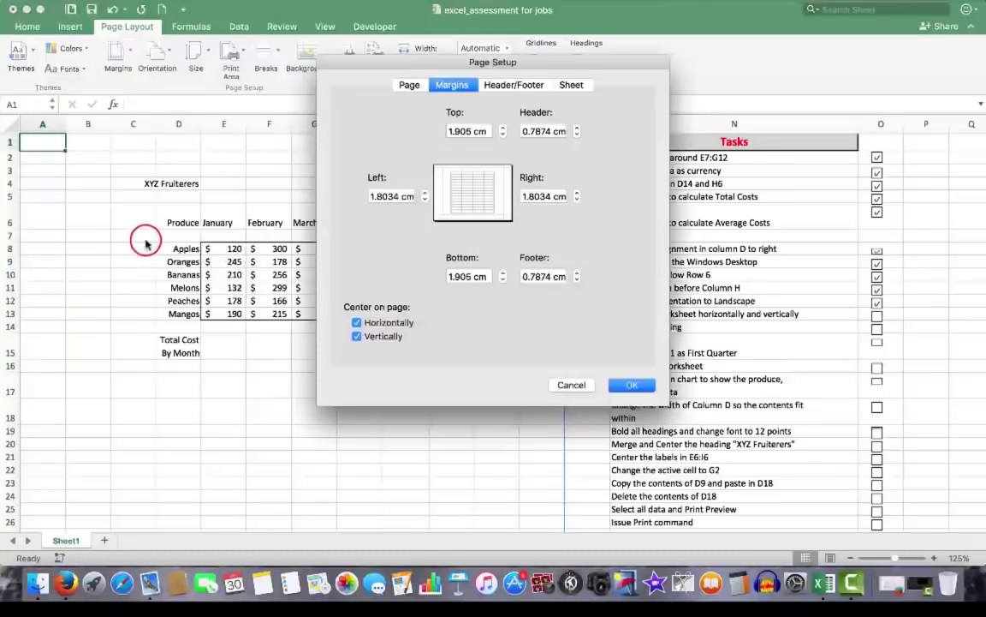
left_click(357, 323)
left_click(356, 336)
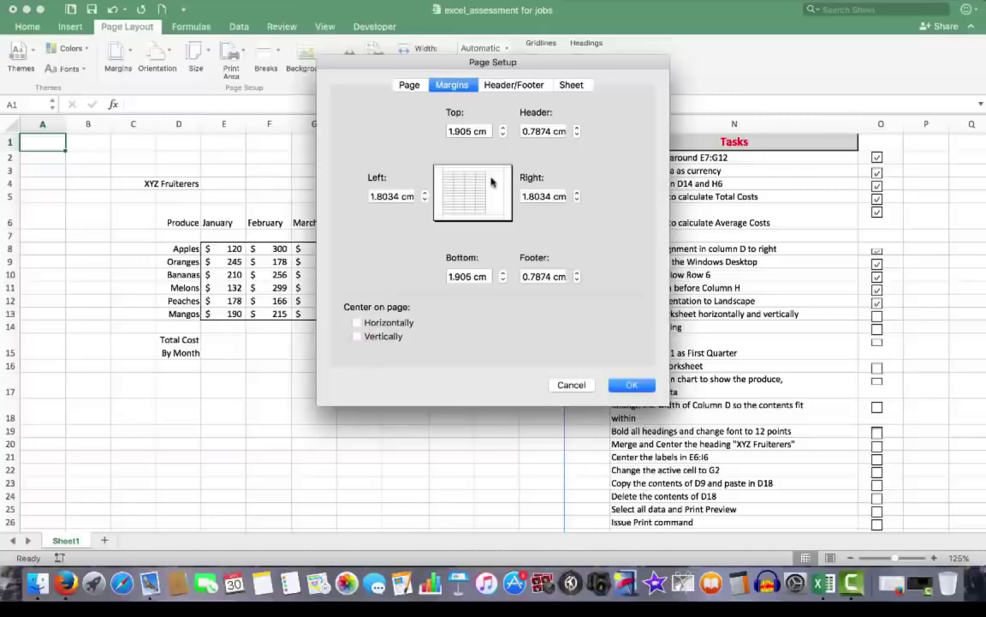
left_click(357, 323)
left_click(357, 336)
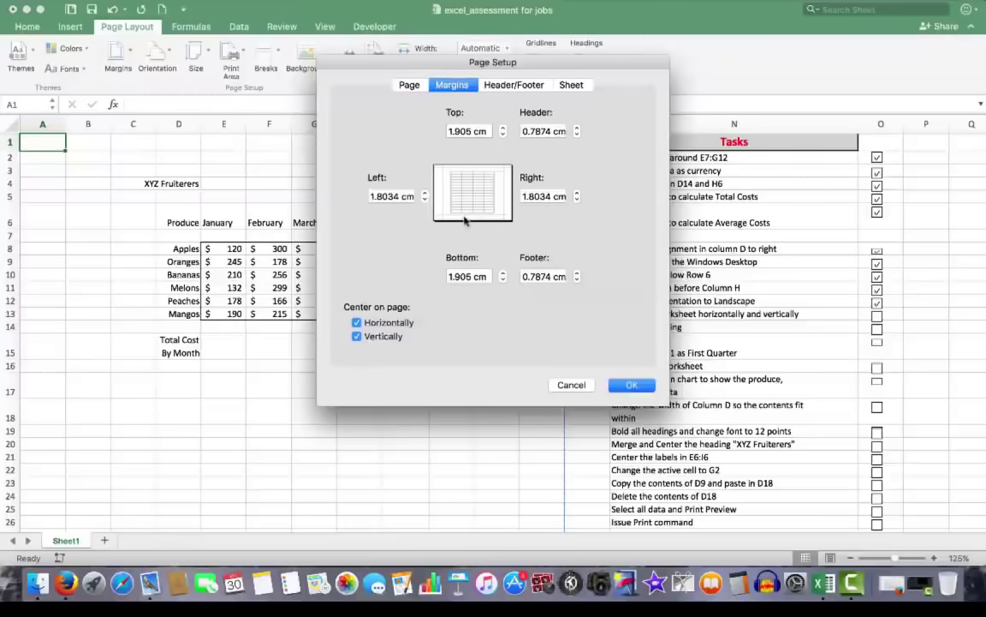
left_click(627, 386)
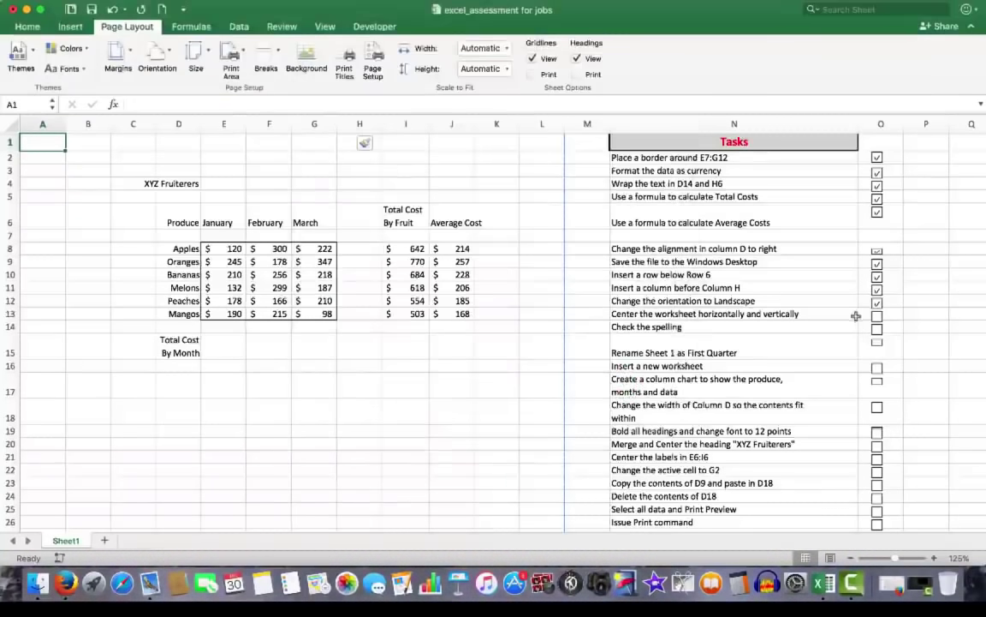
left_click(878, 317)
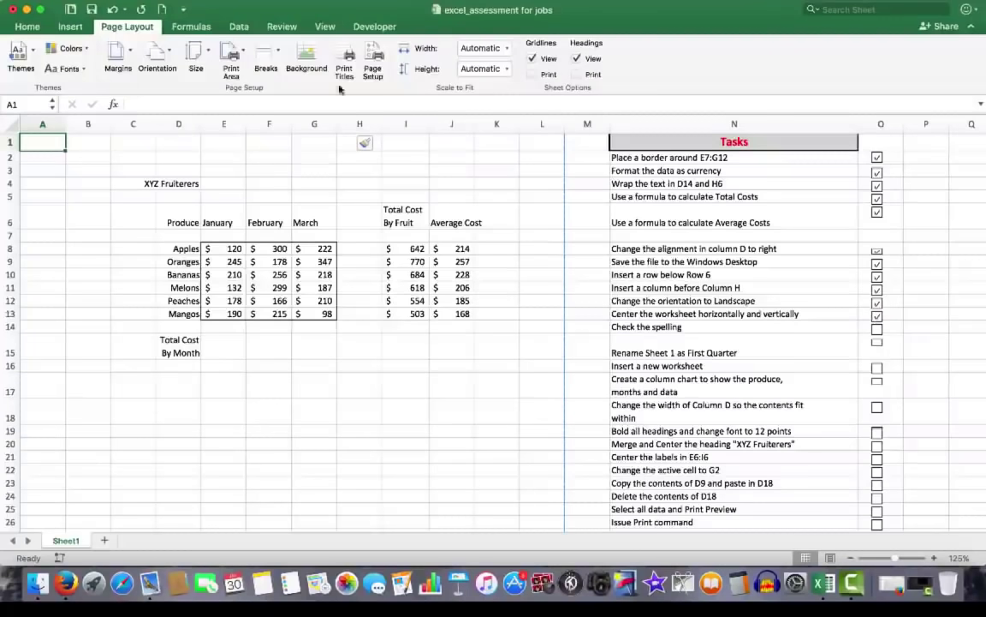
Run the spelling check, ignore "Fruiterers" once, close the check and tick off the "Check the spelling" task
left_click(282, 28)
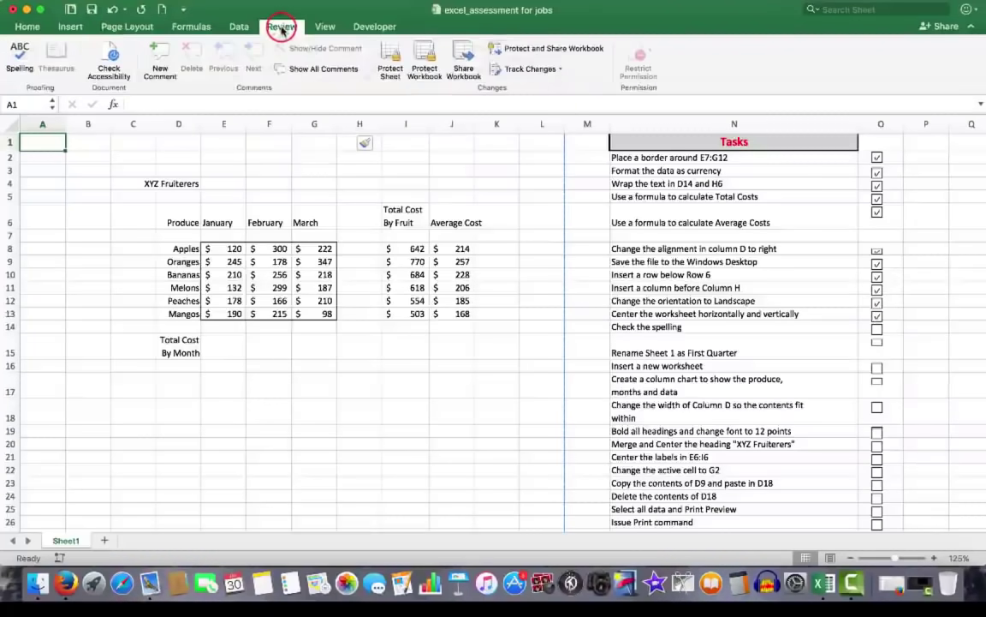
left_click(20, 53)
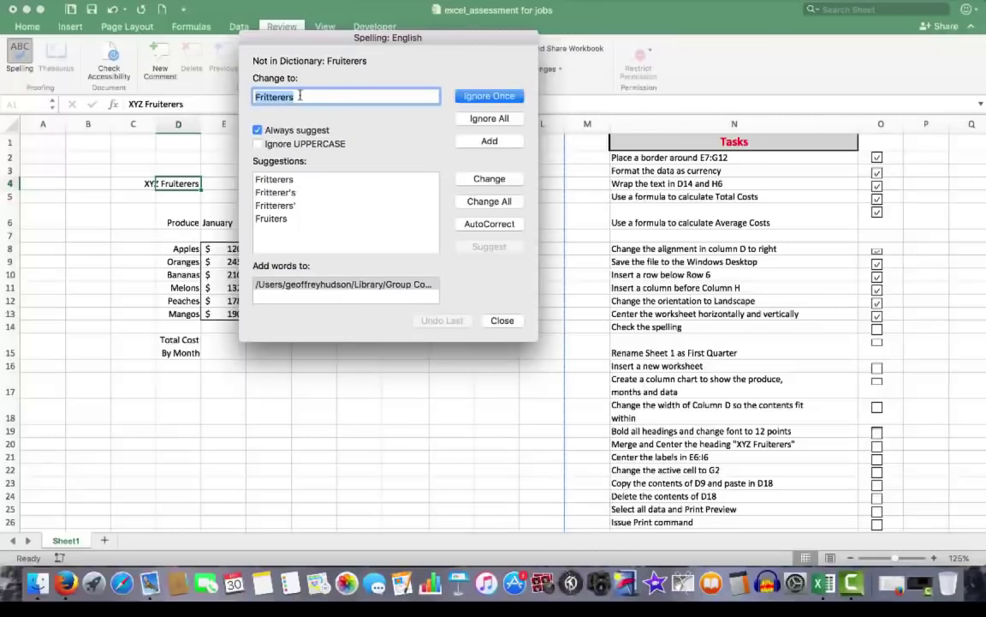
left_click(479, 99)
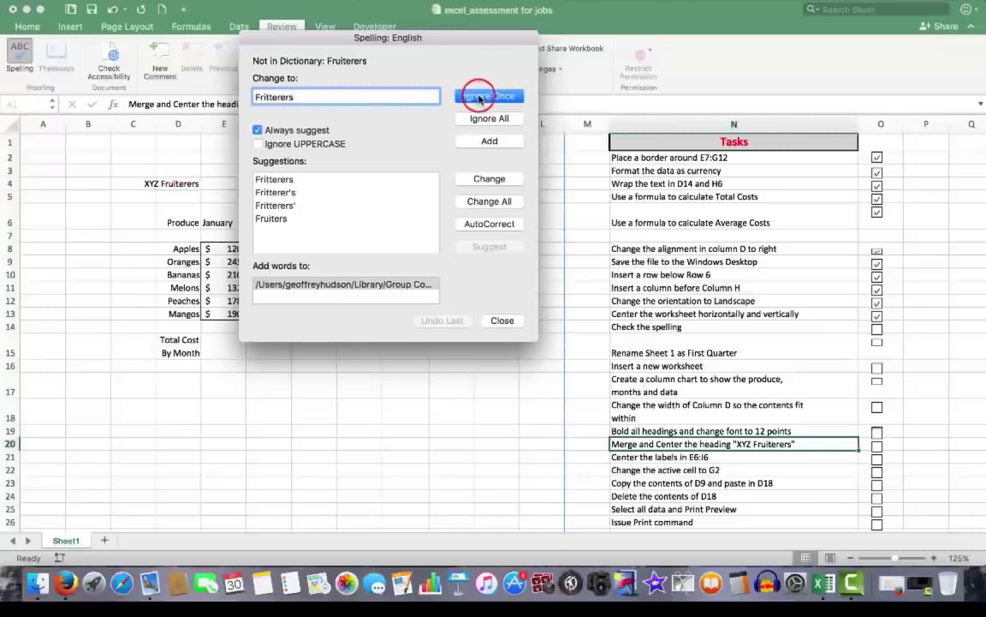
left_click(499, 321)
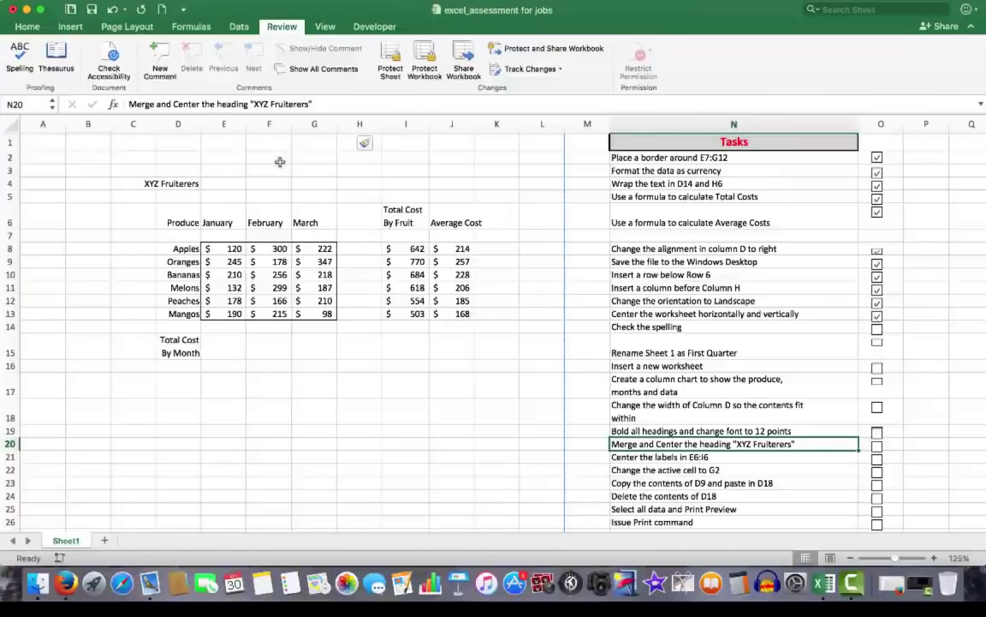
left_click(877, 329)
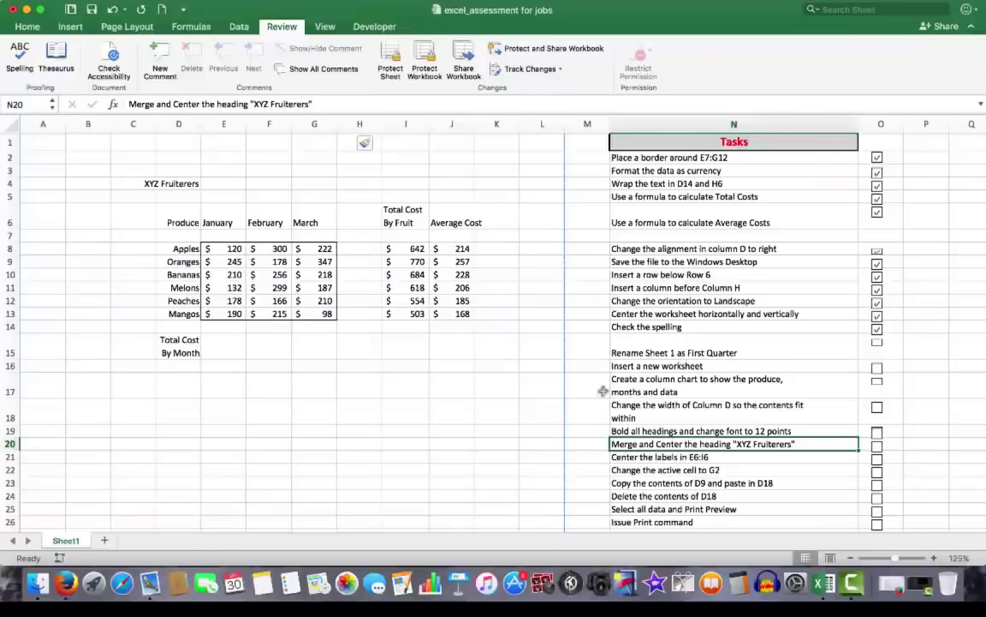
Rename Sheet1 as First Quarter and tick off the sheet renaming task
right_click(70, 543)
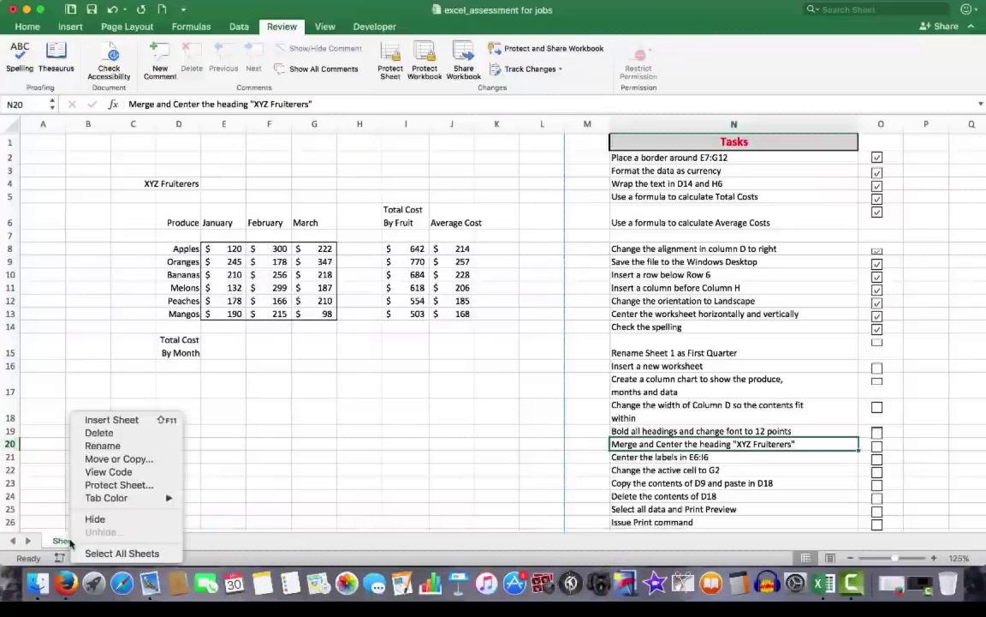
left_click(116, 447)
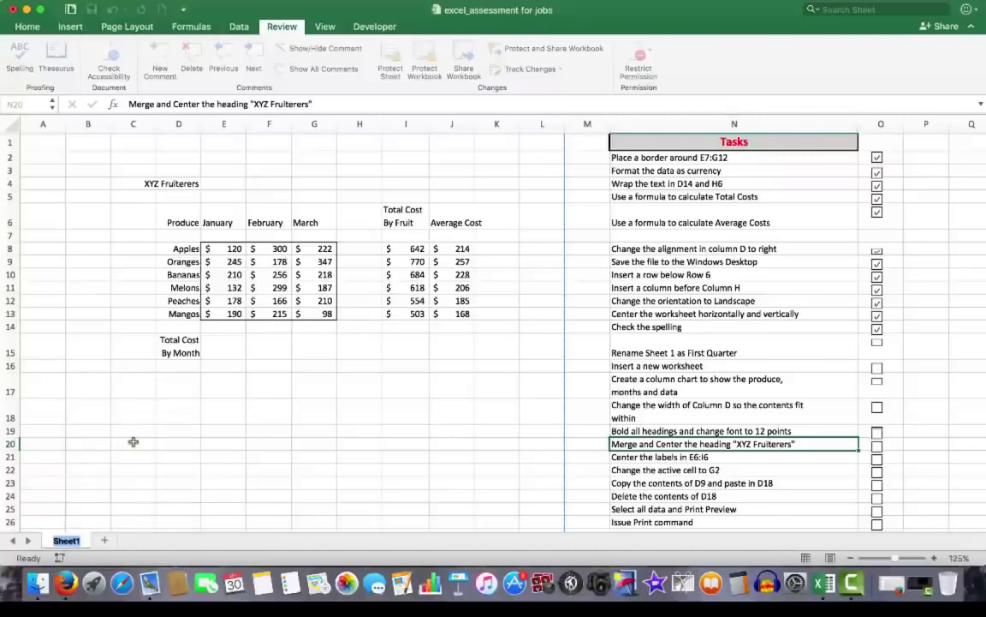
type("First")
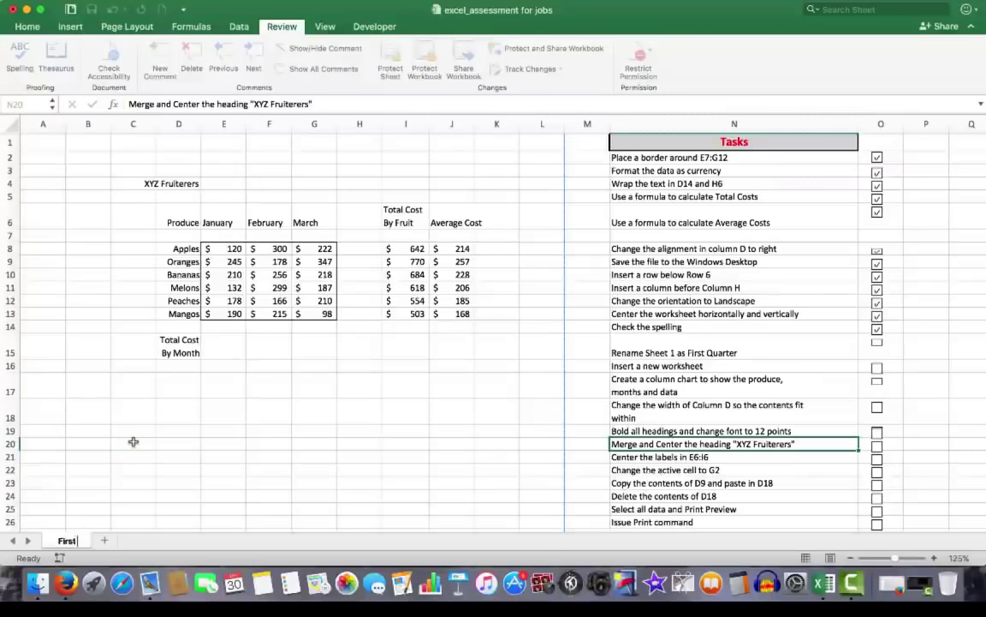
type(" Quarter")
key("Return")
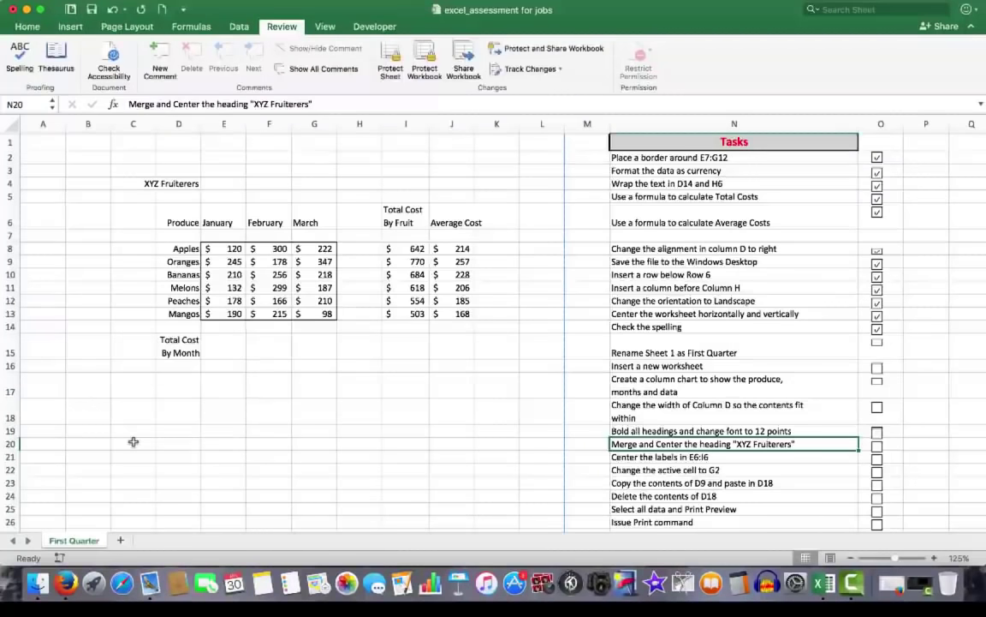
left_click(877, 345)
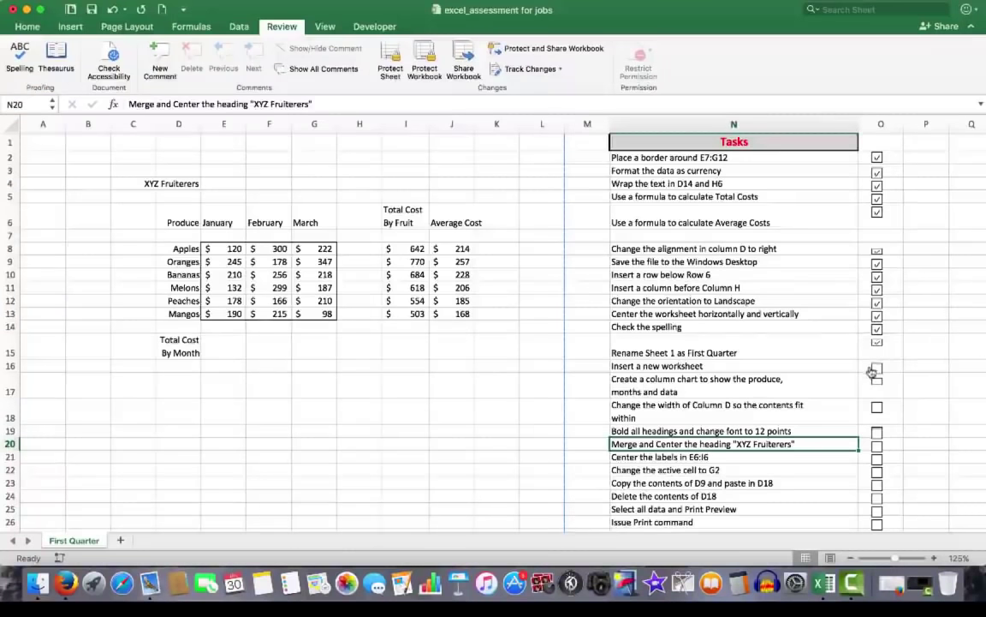
Add a new worksheet, return to the First Quarter sheet and tick off the "Insert a new worksheet" task
left_click(120, 540)
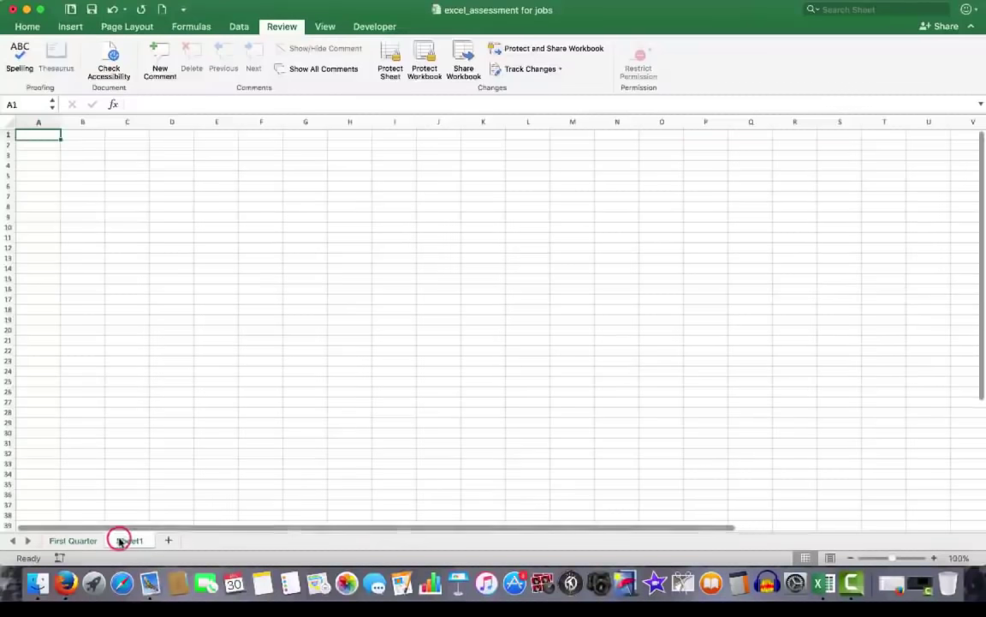
left_click(74, 542)
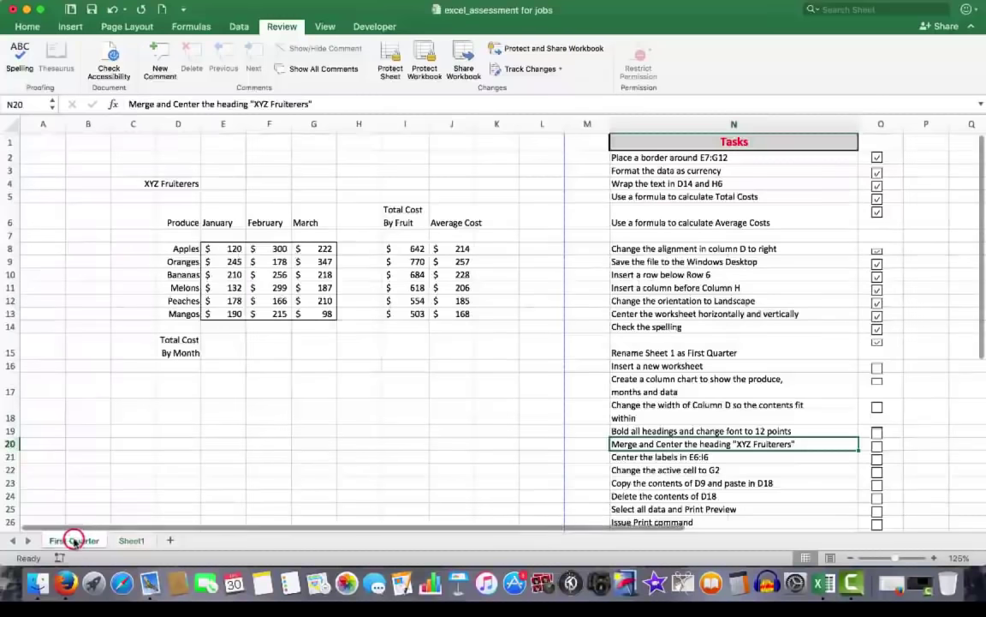
left_click(877, 367)
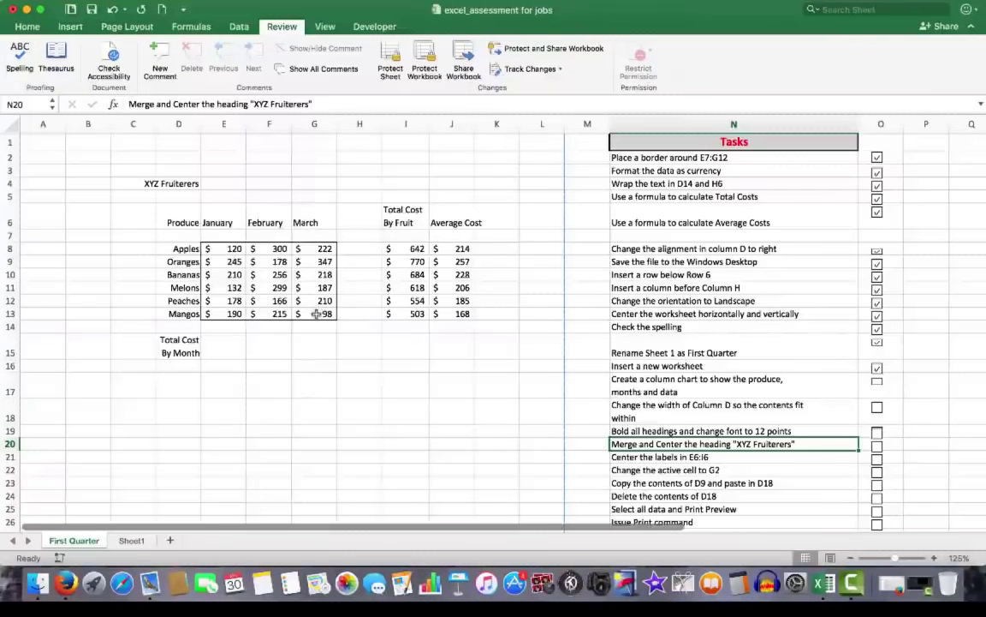
Insert a clustered column chart from the produce, month and cost data in D6:G13
left_click(177, 219)
left_click_drag(177, 219, 303, 310)
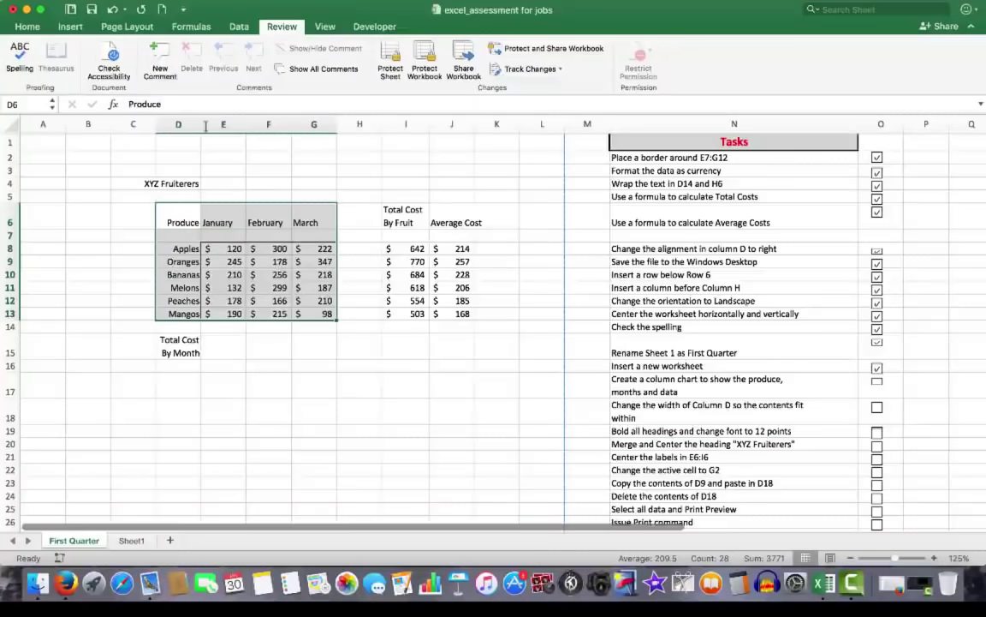
left_click(70, 26)
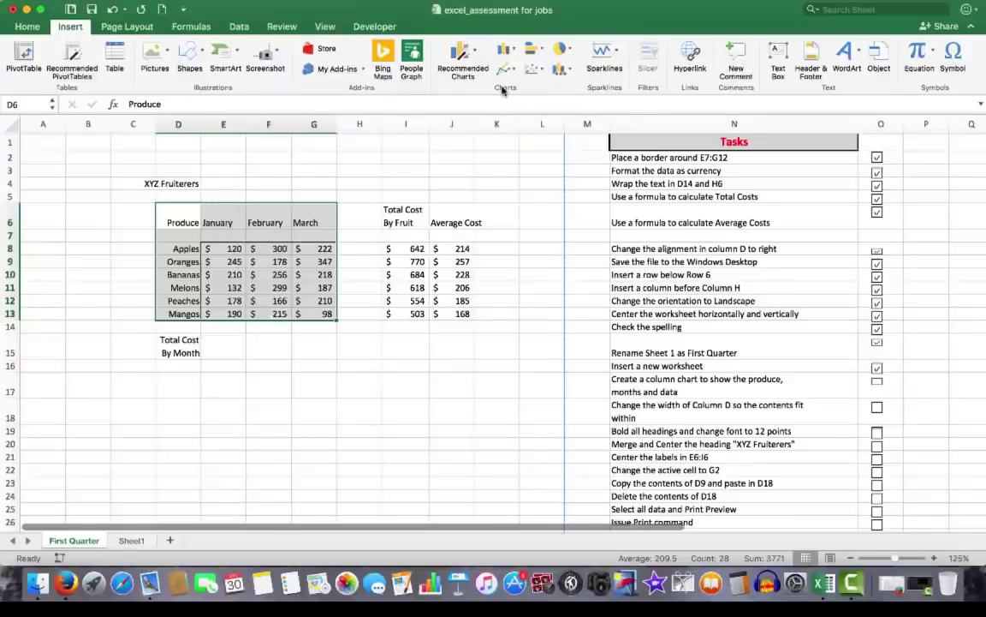
left_click(459, 51)
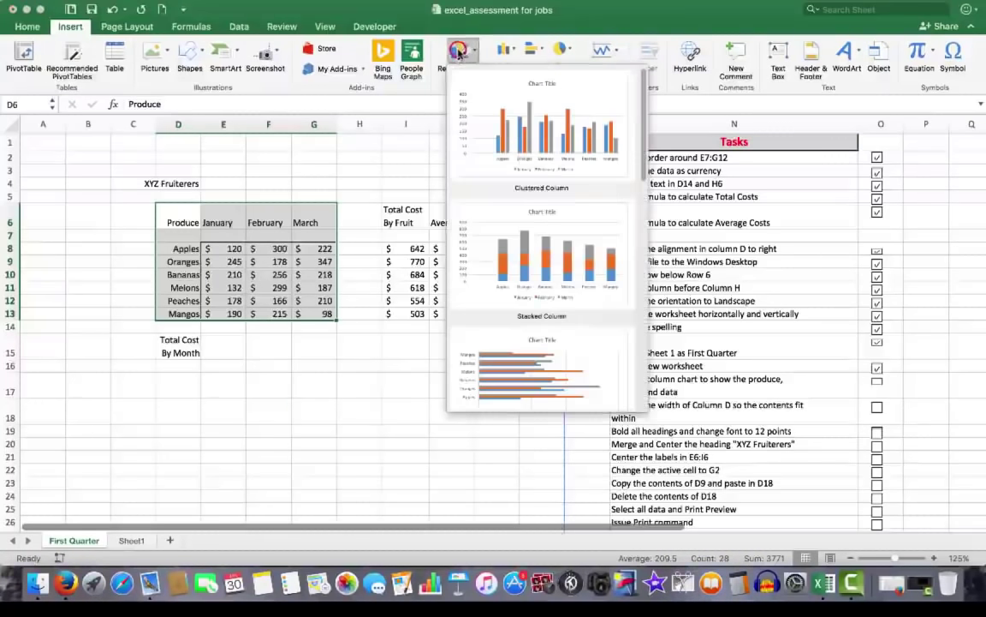
left_click(514, 120)
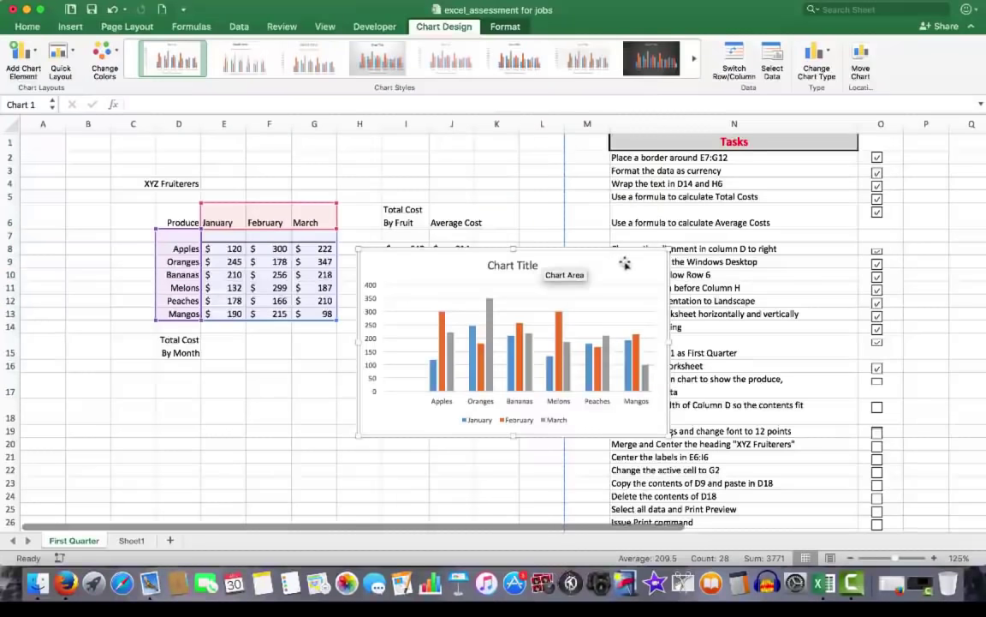
Shrink the column chart, place it below the Total Cost By Month label and tick off the column chart task
left_click_drag(624, 268, 332, 391)
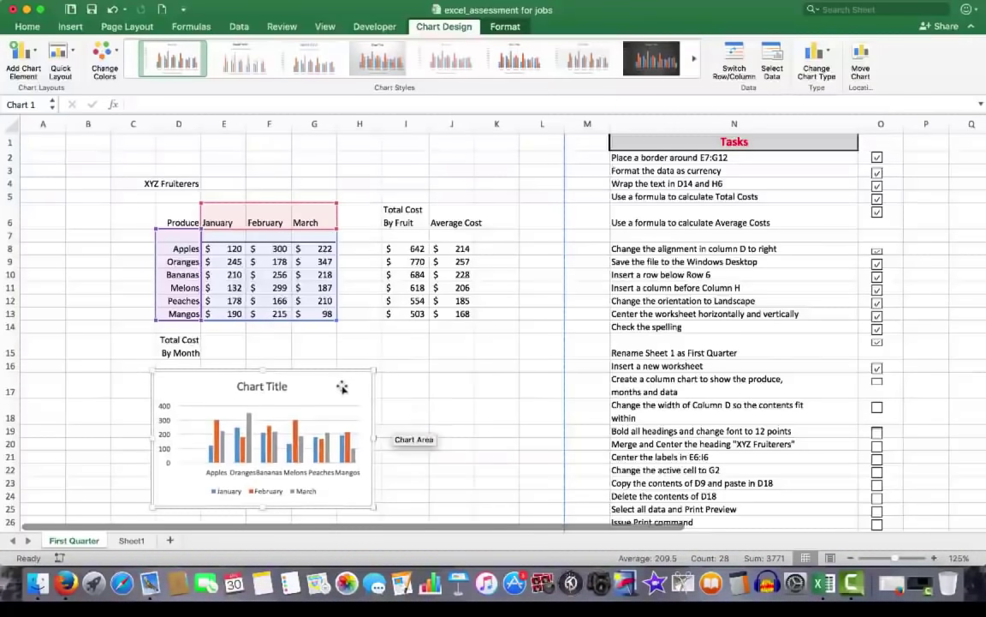
left_click(265, 386)
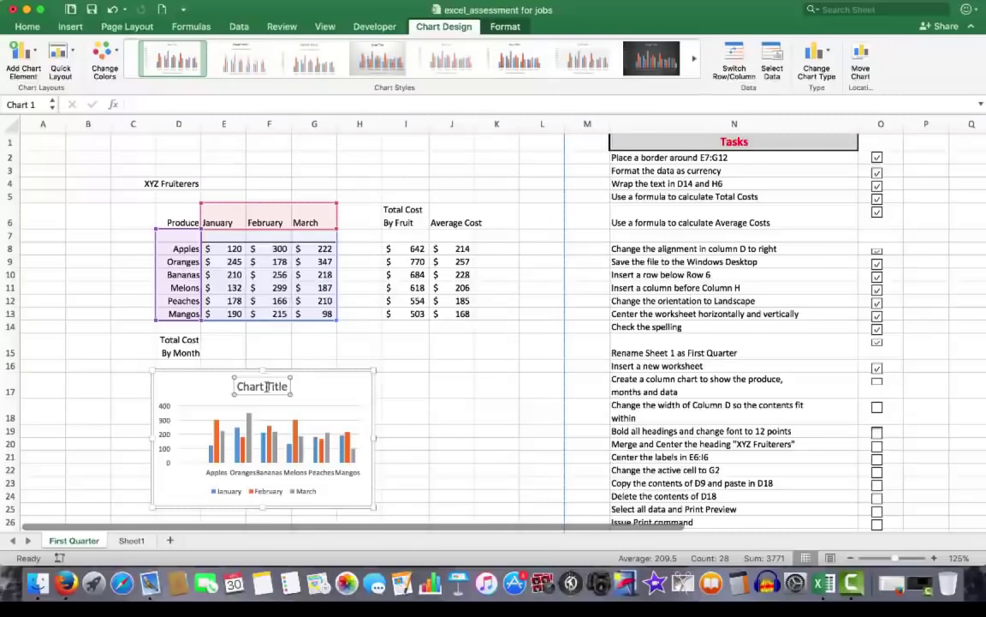
left_click(494, 385)
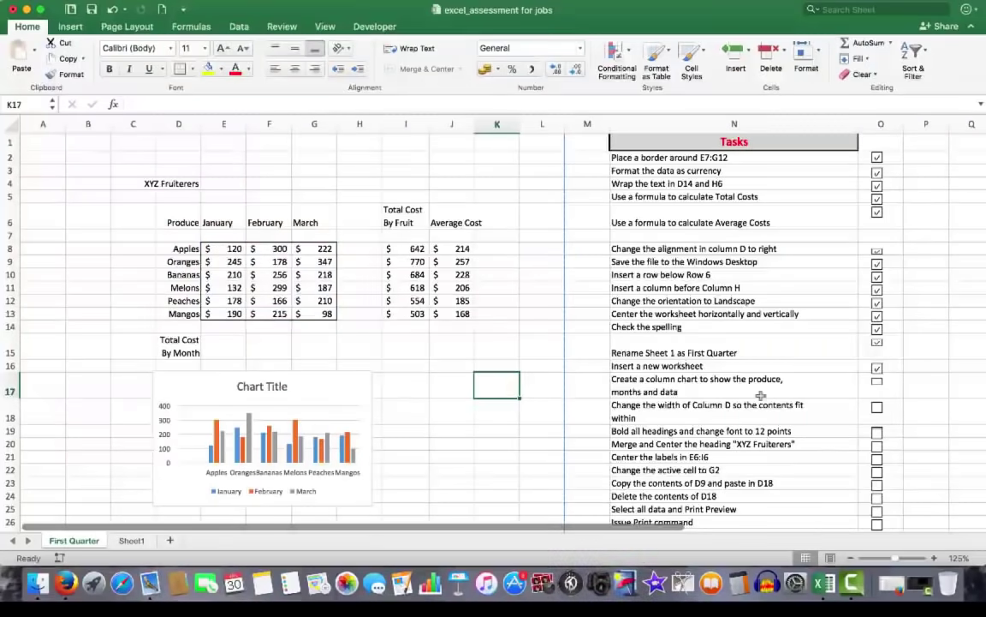
left_click(878, 385)
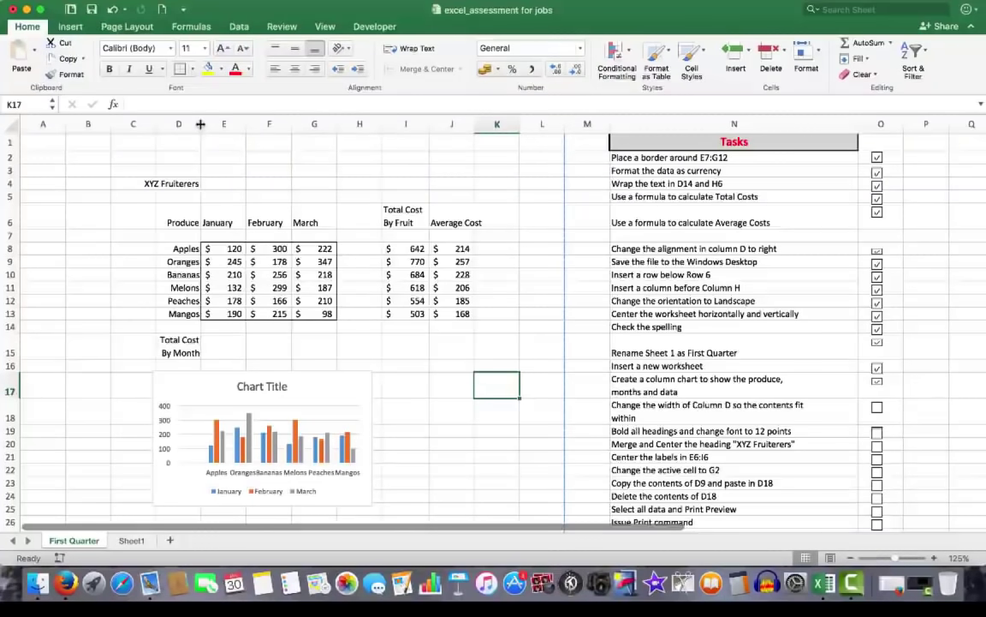
AutoFit the width of column D to its contents and tick off the column width task
double_click(200, 124)
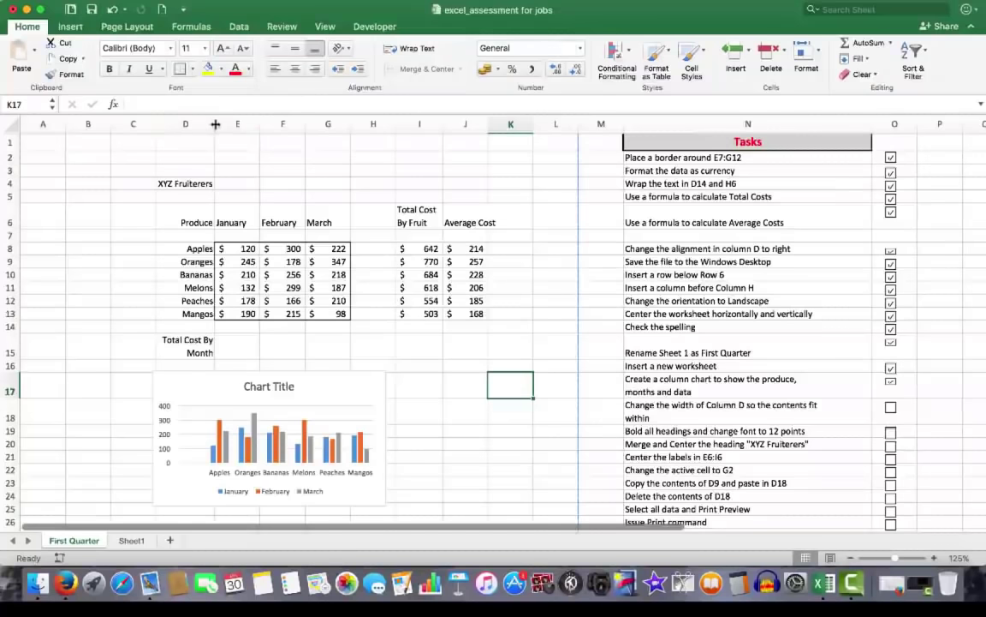
left_click_drag(215, 124, 233, 127)
double_click(233, 126)
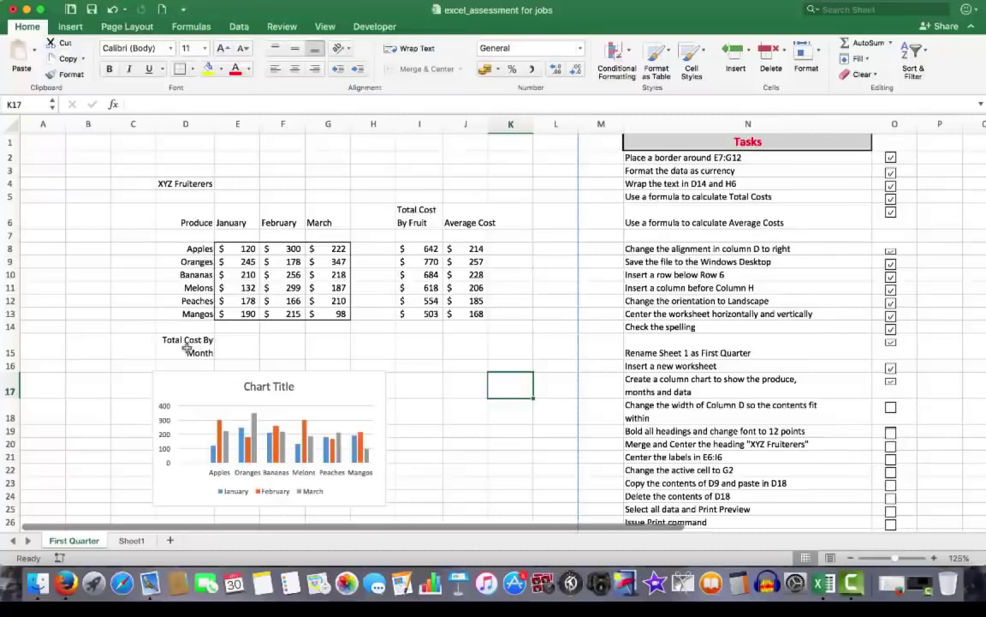
left_click(891, 409)
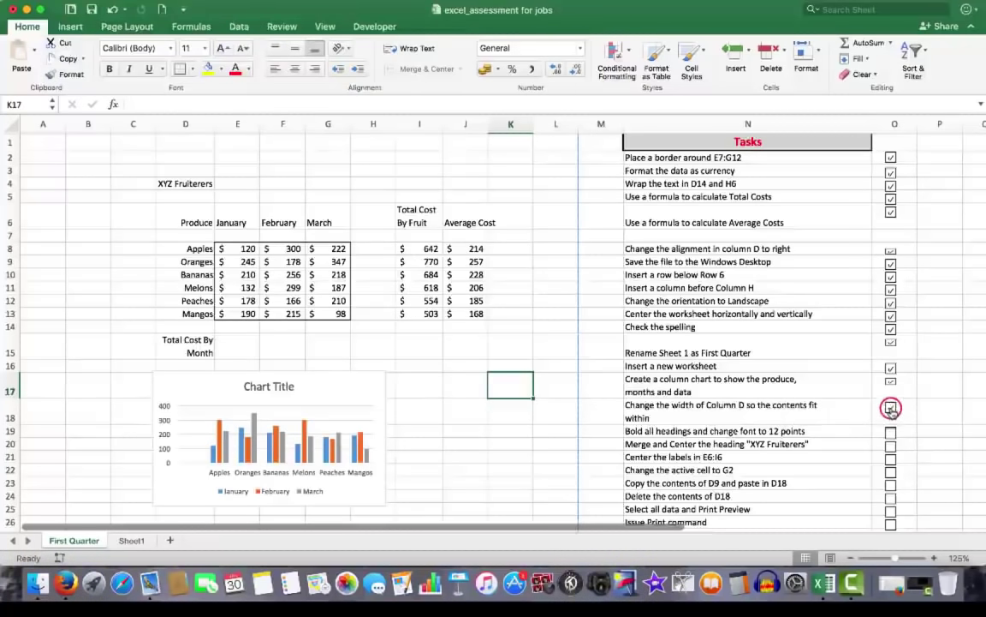
Make the headings in D4, D6:G6, I6:J6 and D15 bold at 12 points, and tick off the heading formatting task
left_click(186, 184)
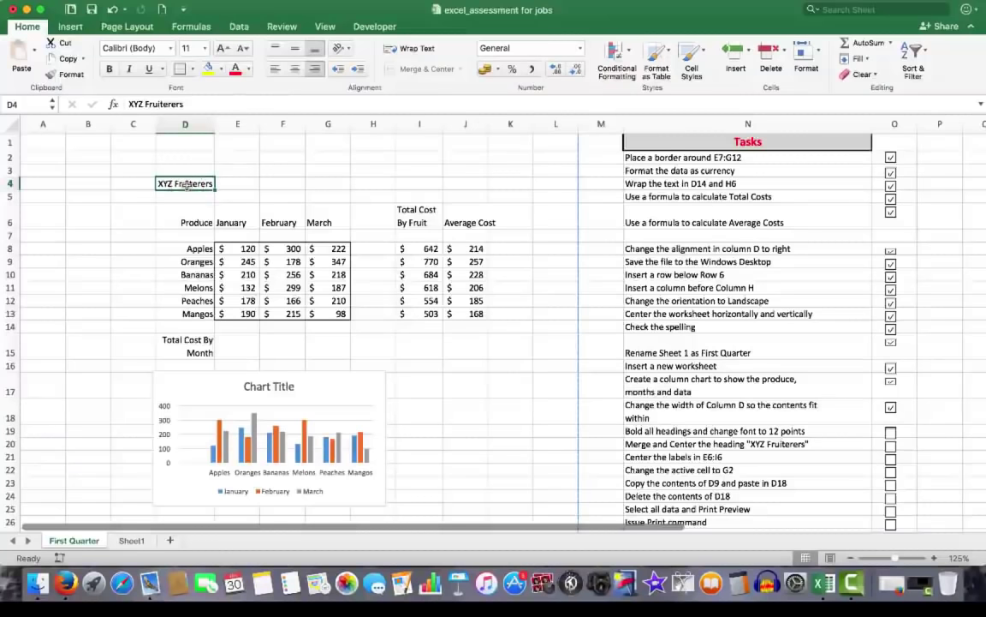
left_click_drag(190, 222, 319, 222)
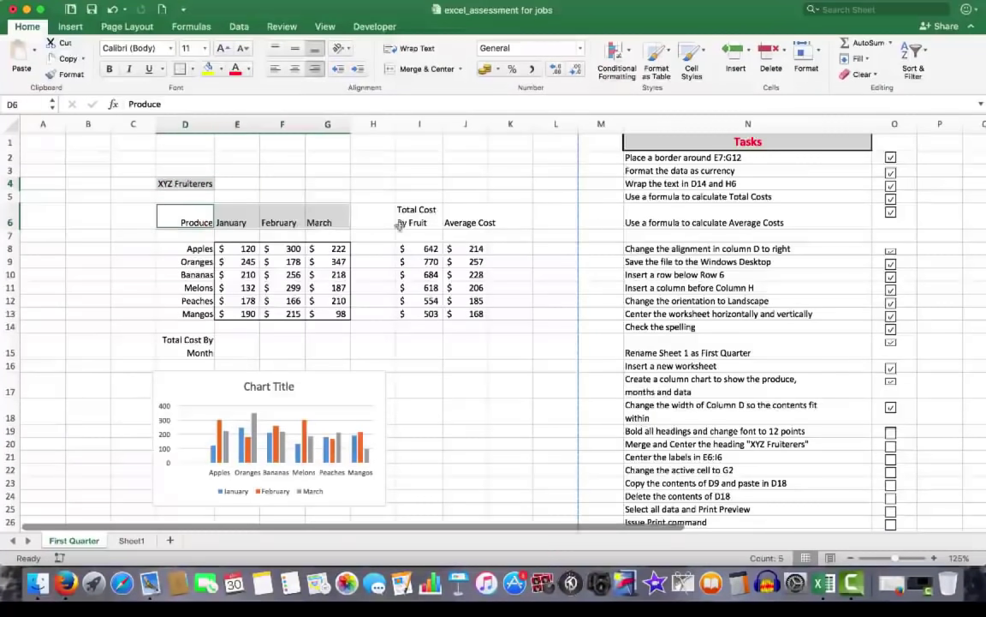
left_click_drag(419, 220, 467, 221)
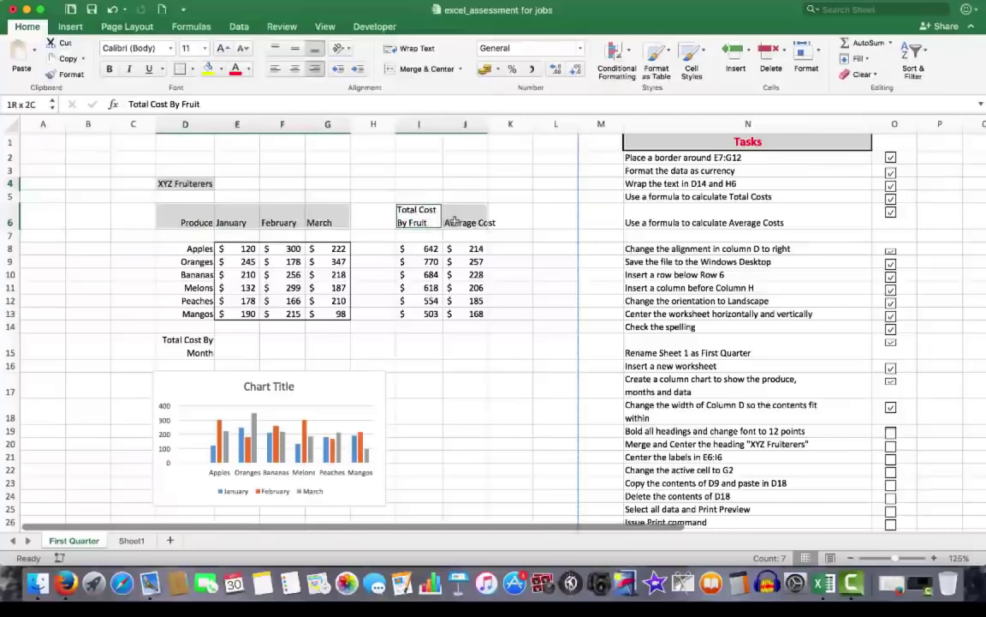
left_click(185, 346, "super")
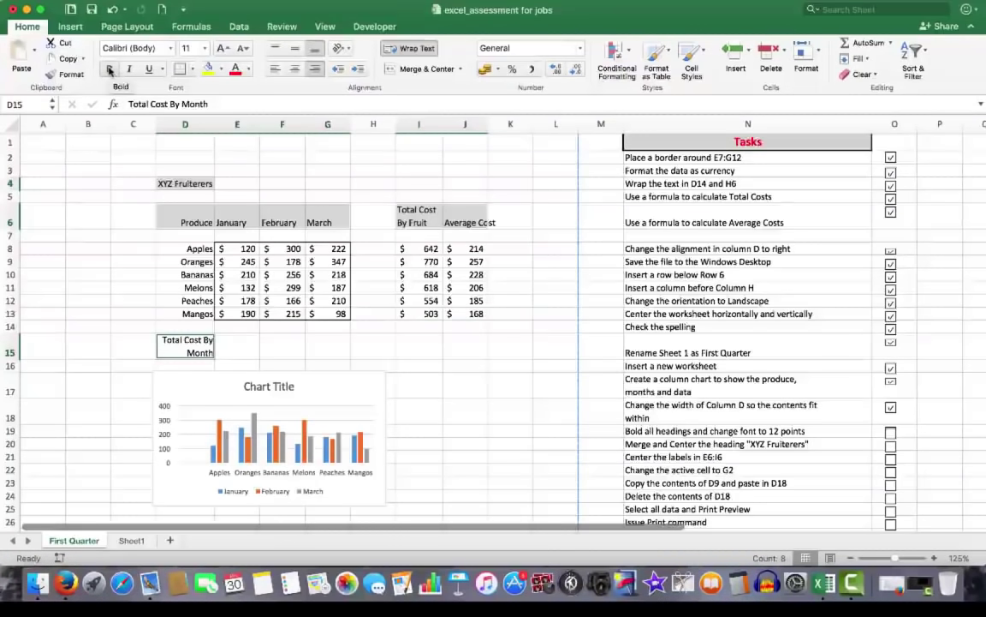
left_click(108, 69)
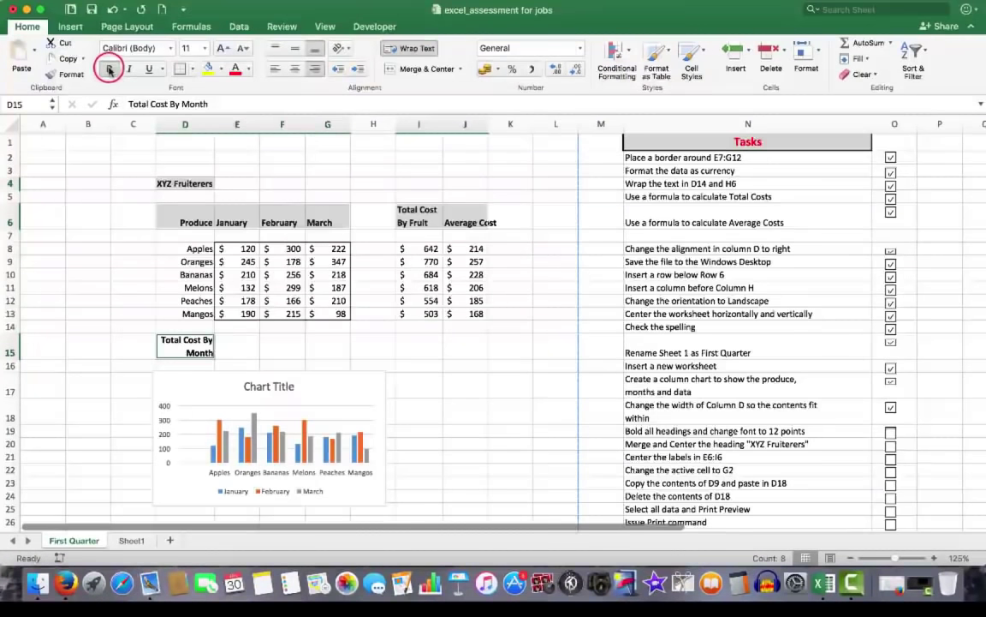
left_click(203, 49)
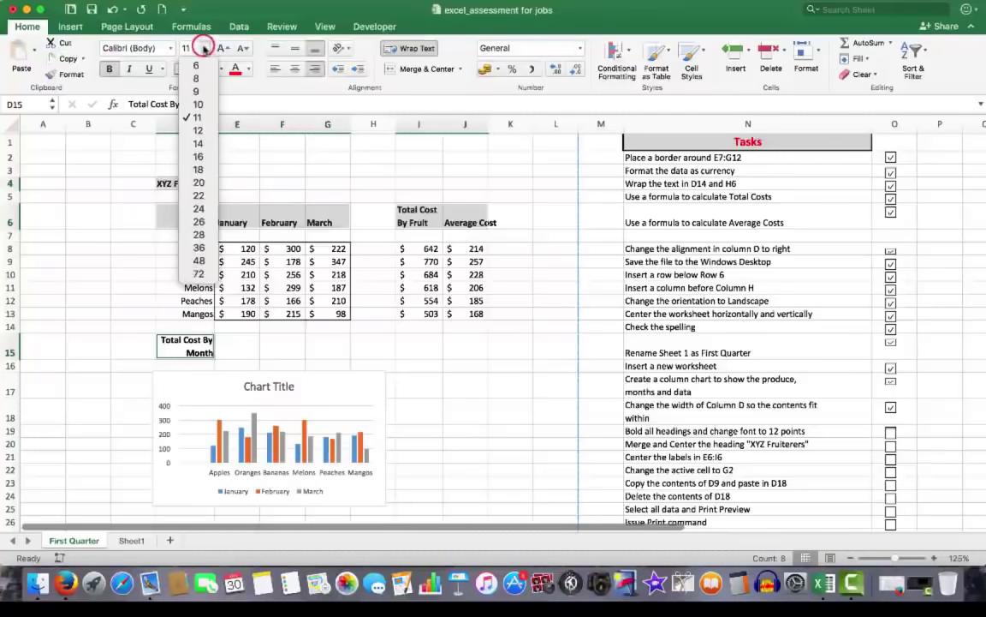
left_click(192, 130)
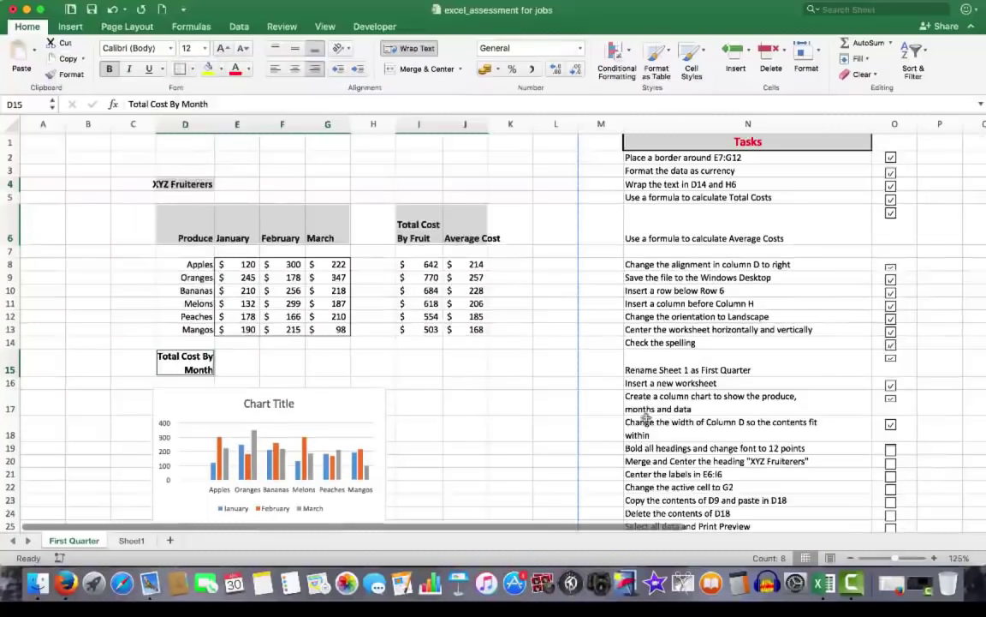
left_click(890, 449)
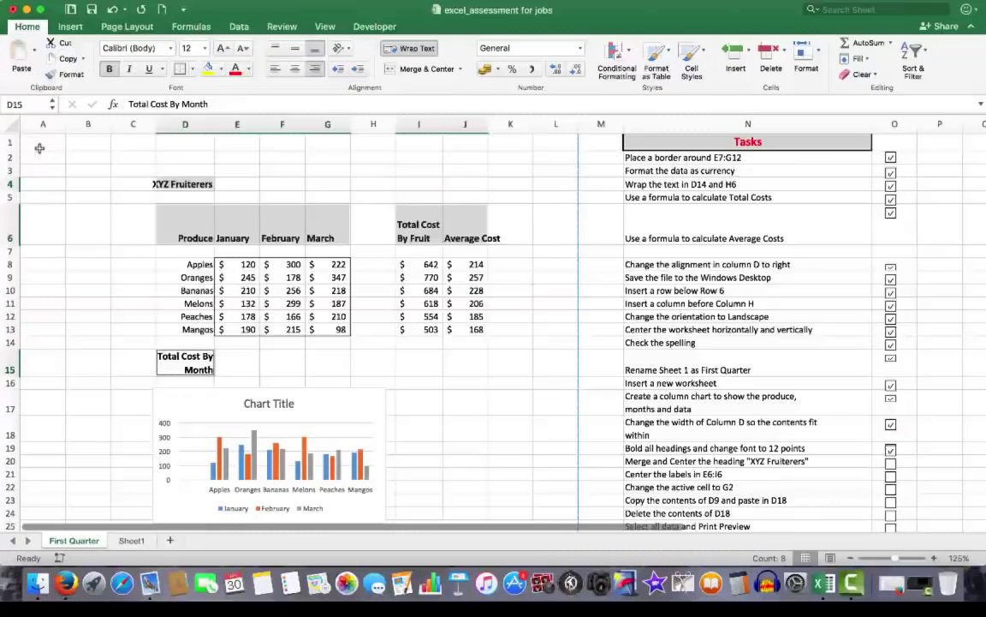
Merge and center the "XYZ Fruiterers" heading across D4:J4 and tick off the merge task
left_click(39, 143)
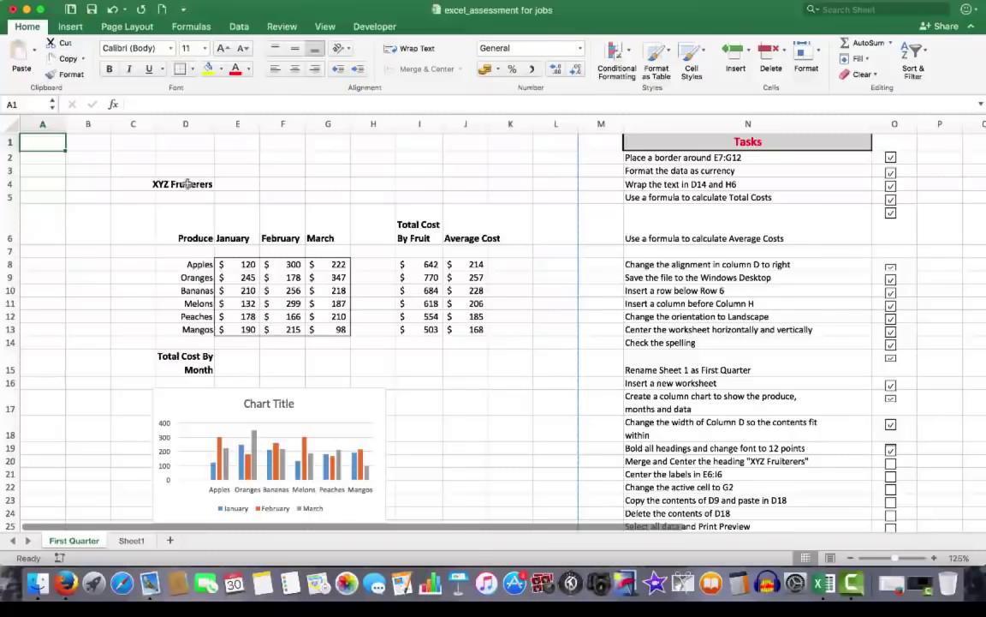
left_click_drag(184, 183, 292, 184)
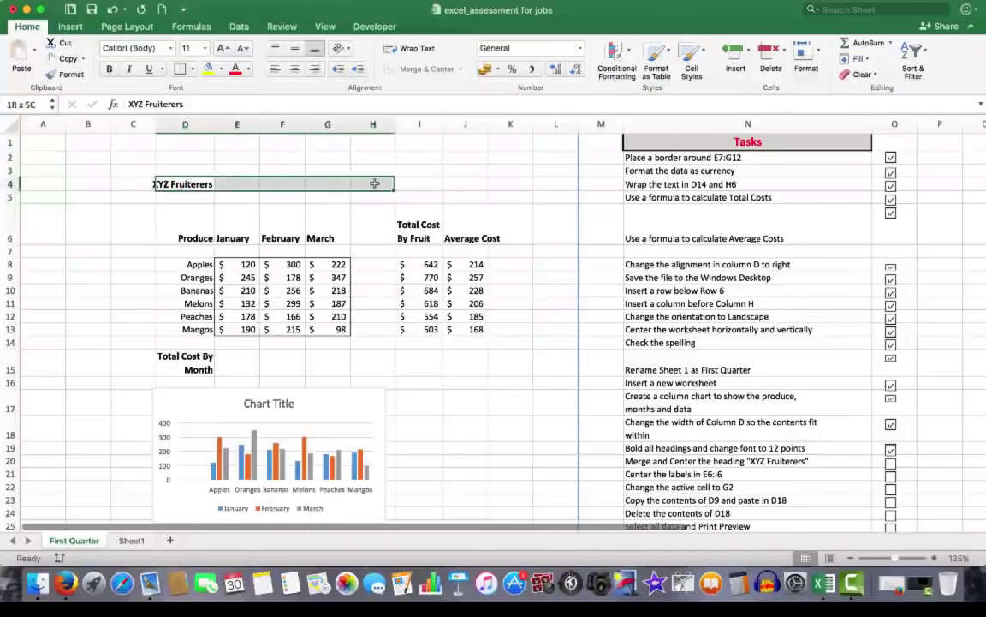
left_click_drag(378, 183, 461, 183)
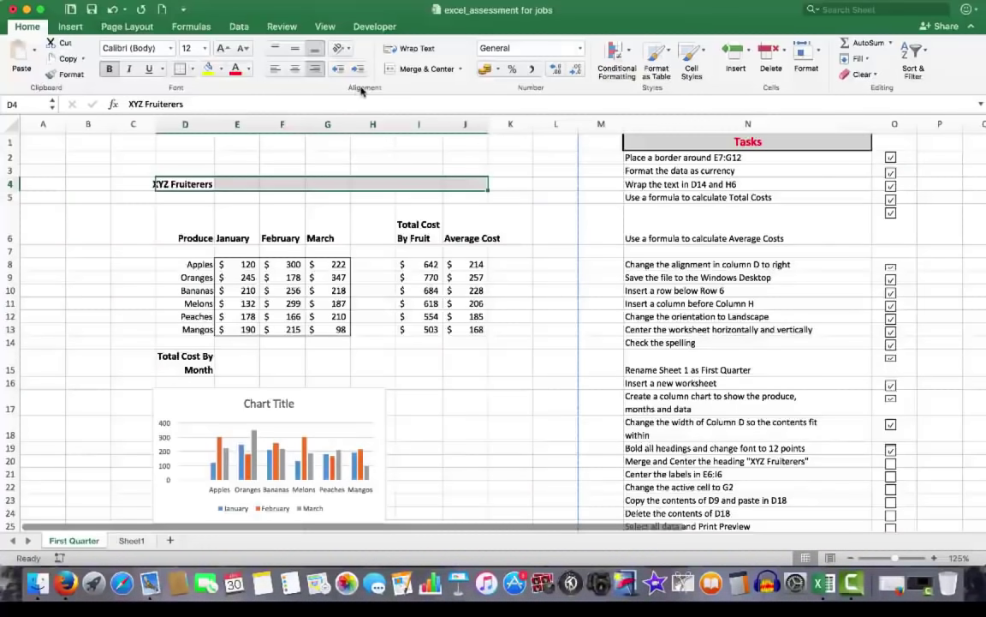
left_click(413, 70)
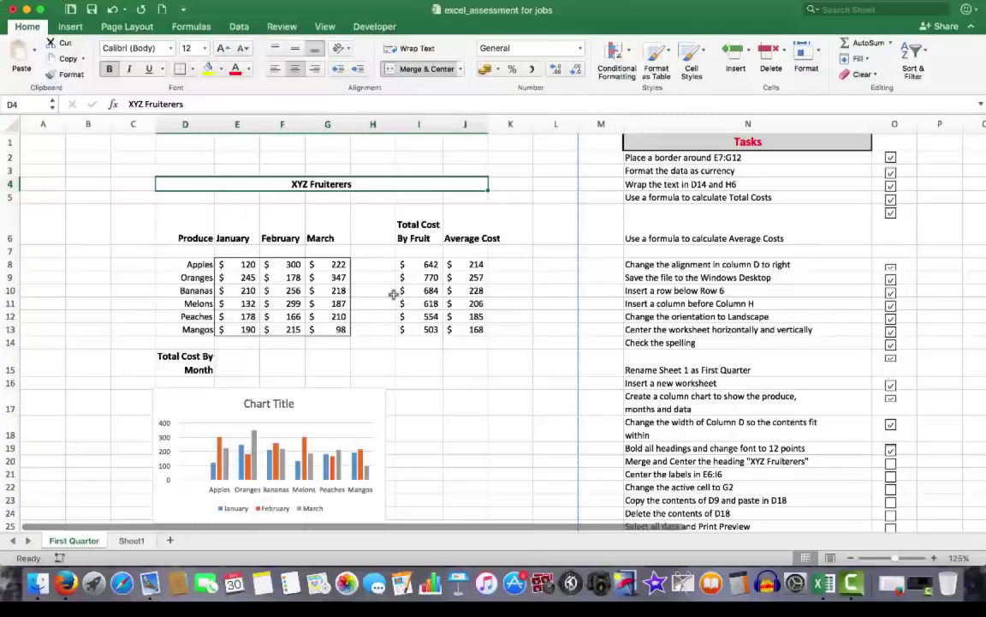
left_click(891, 463)
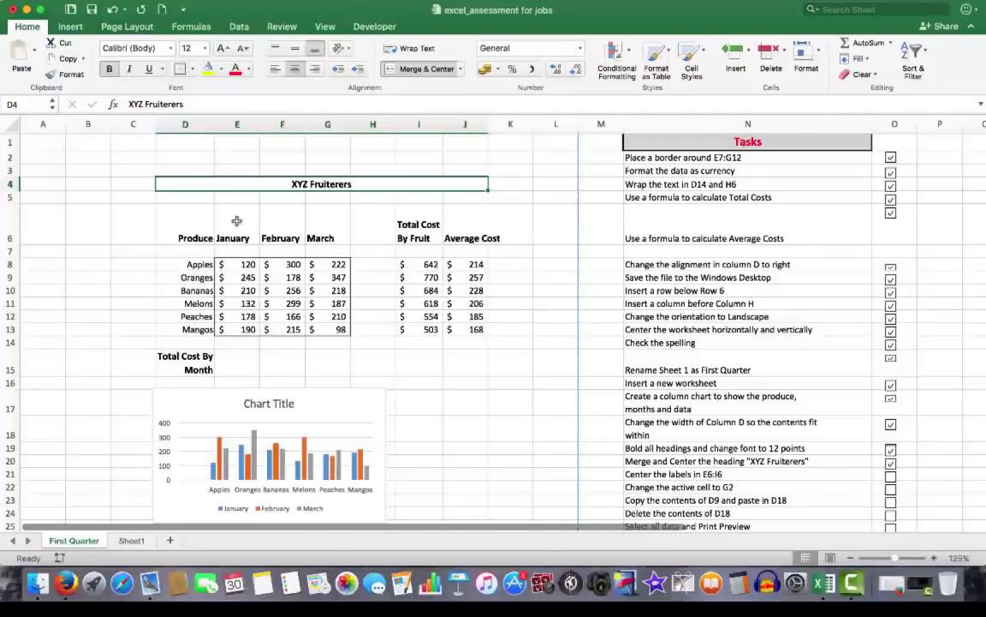
Center the labels in E6:G6 and I6:J6
left_click_drag(237, 221, 319, 226)
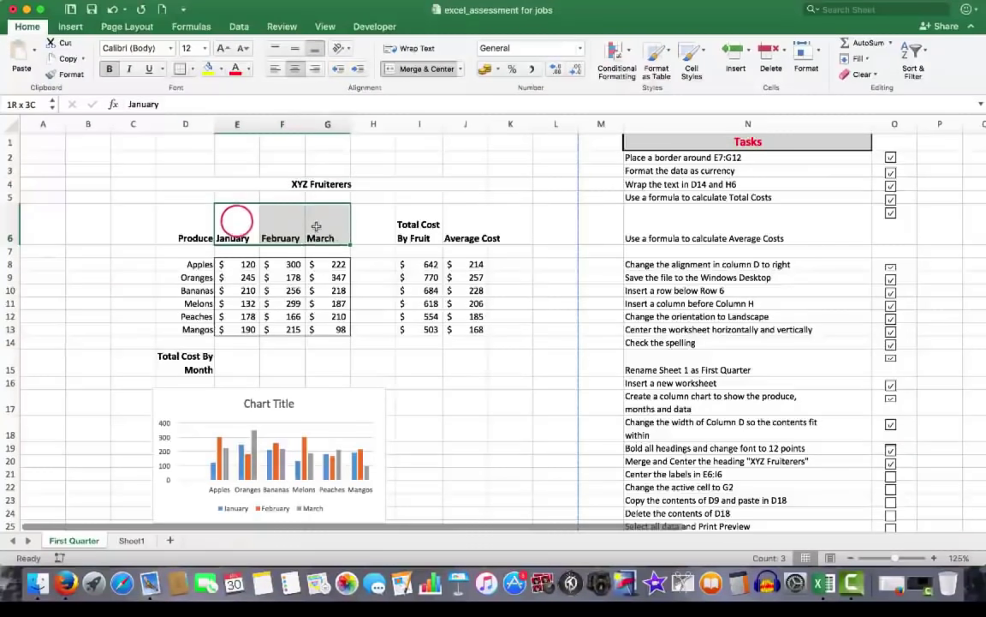
left_click(419, 225, "super")
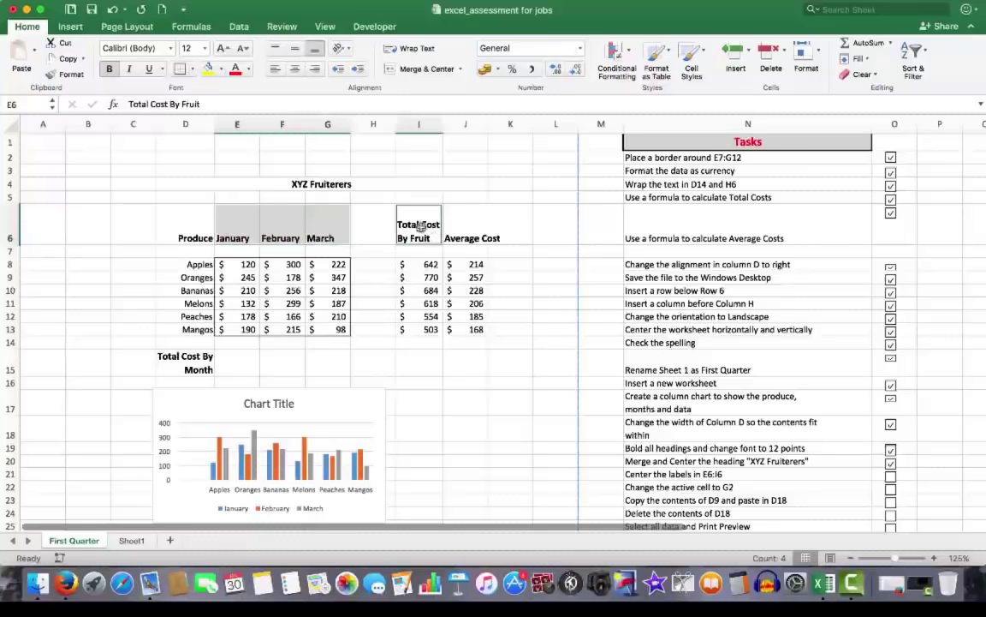
left_click_drag(419, 224, 454, 225)
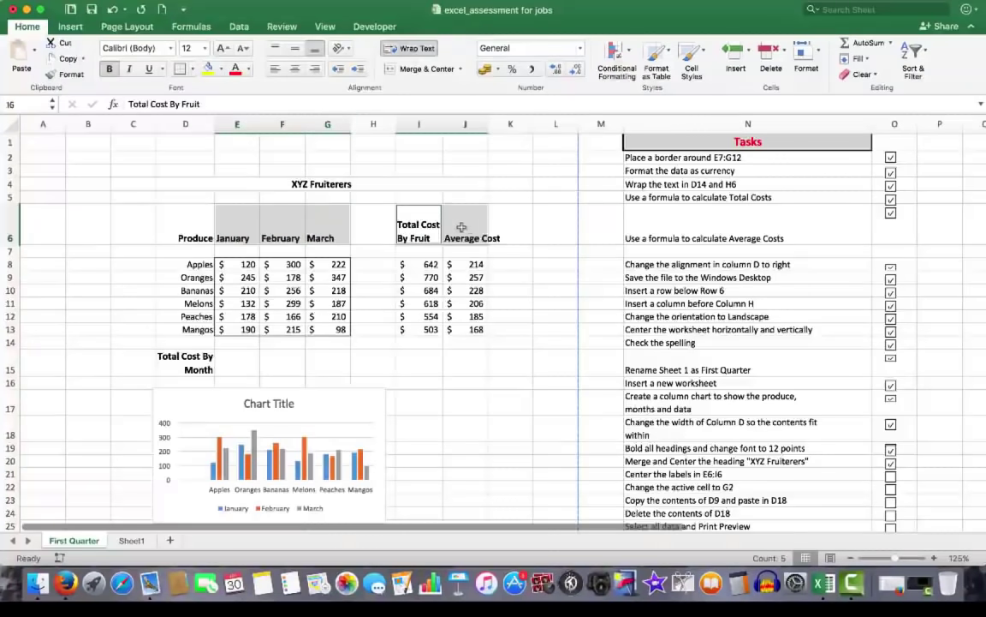
left_click(294, 69)
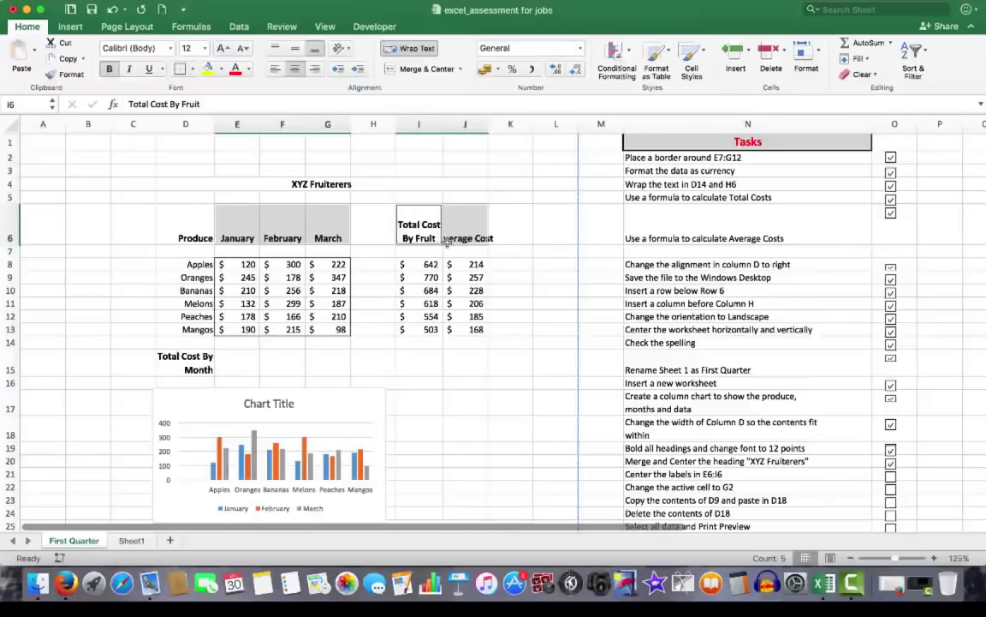
Widen column J to fit the Average Cost label and tick off the "Center the labels in E6:I6" task
left_click(487, 124)
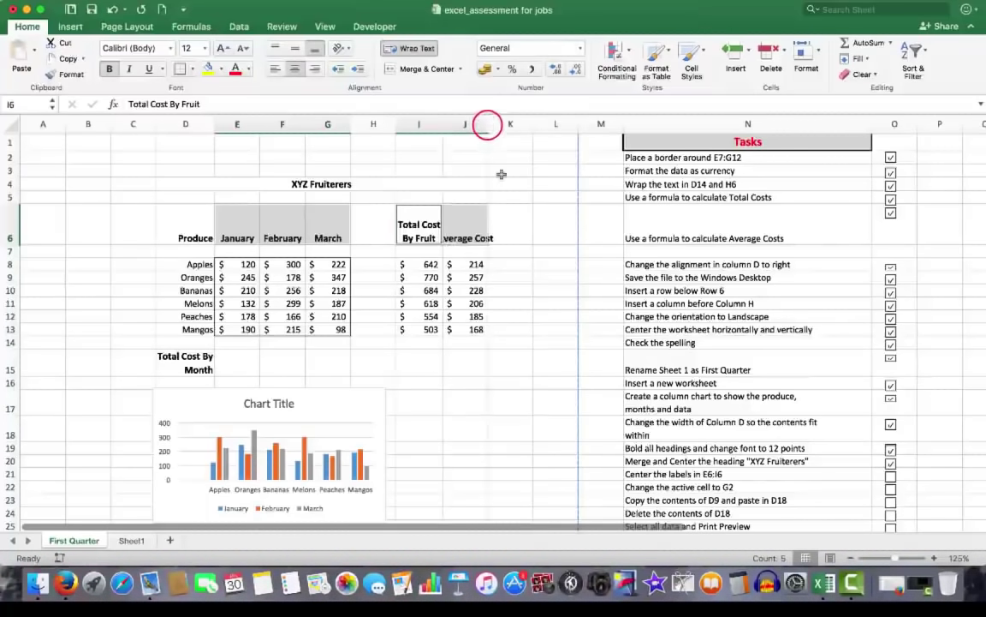
left_click(527, 249)
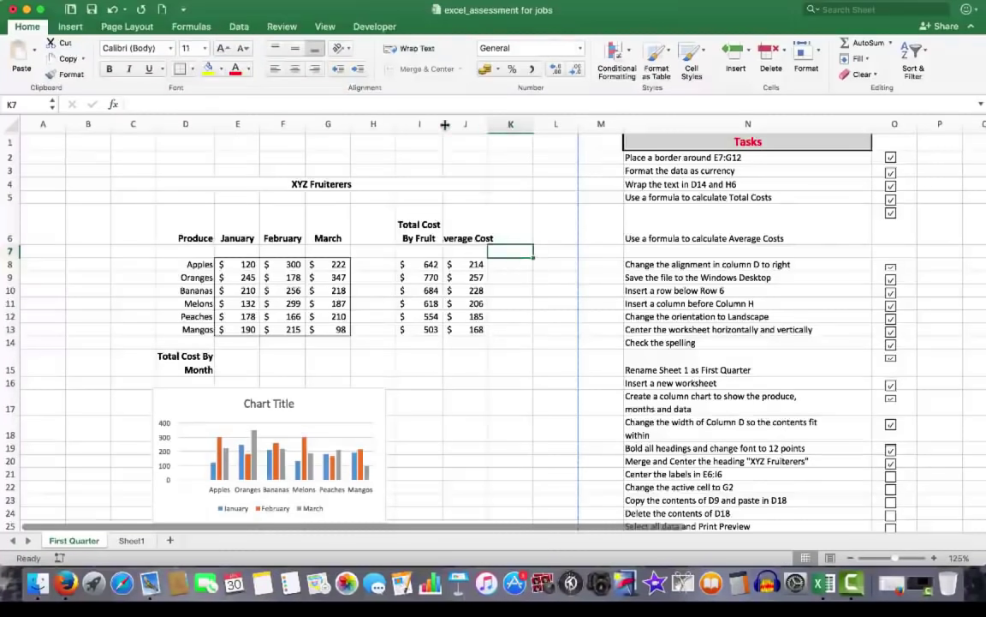
left_click_drag(488, 124, 505, 125)
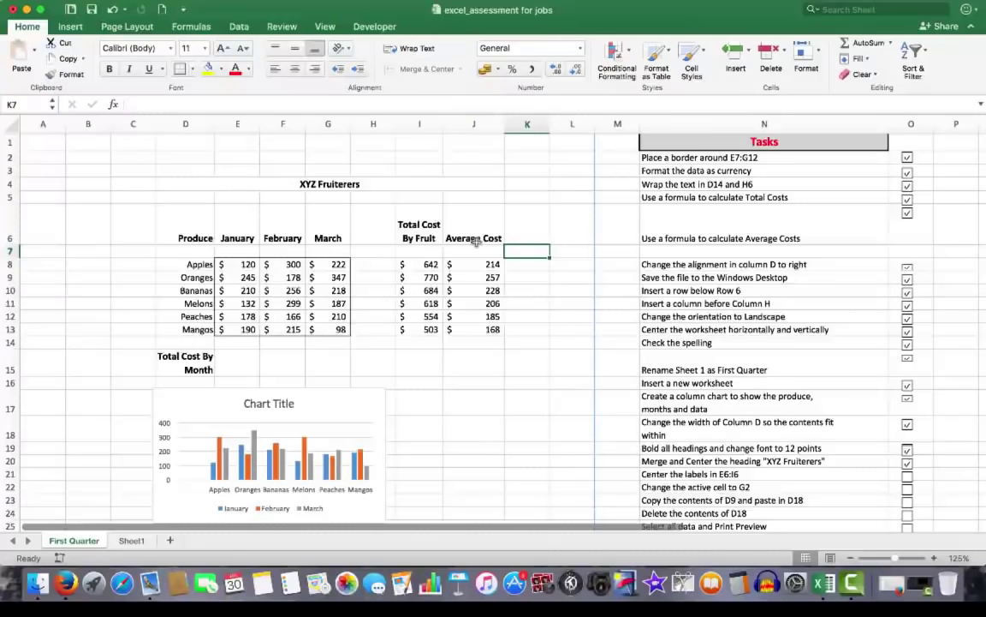
left_click(908, 477)
left_click(908, 477)
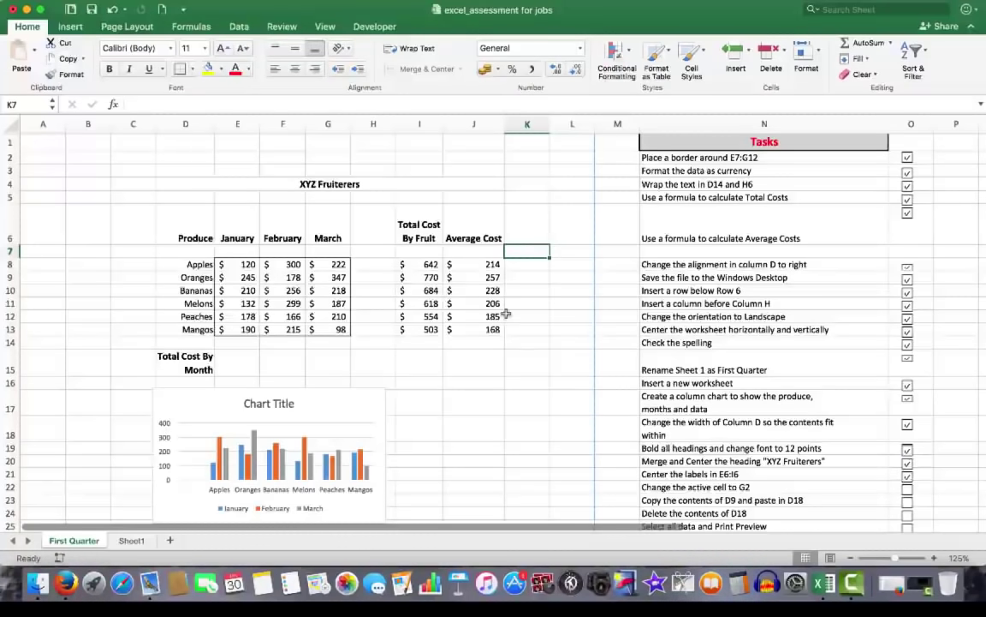
Make G1 the active cell and tick off the "Change the active cell to G2" task
left_click(322, 143)
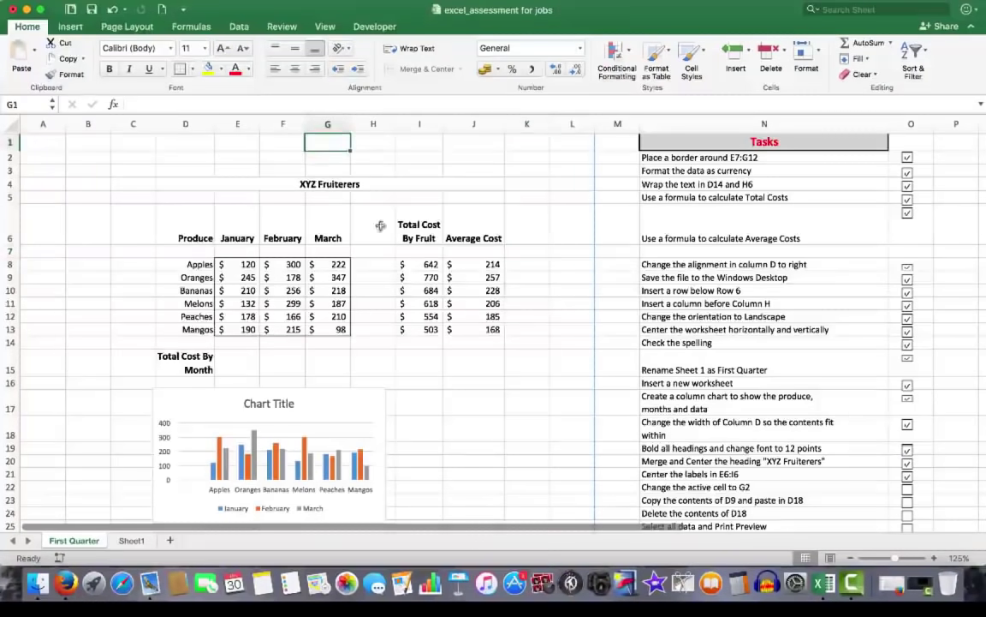
left_click(907, 487)
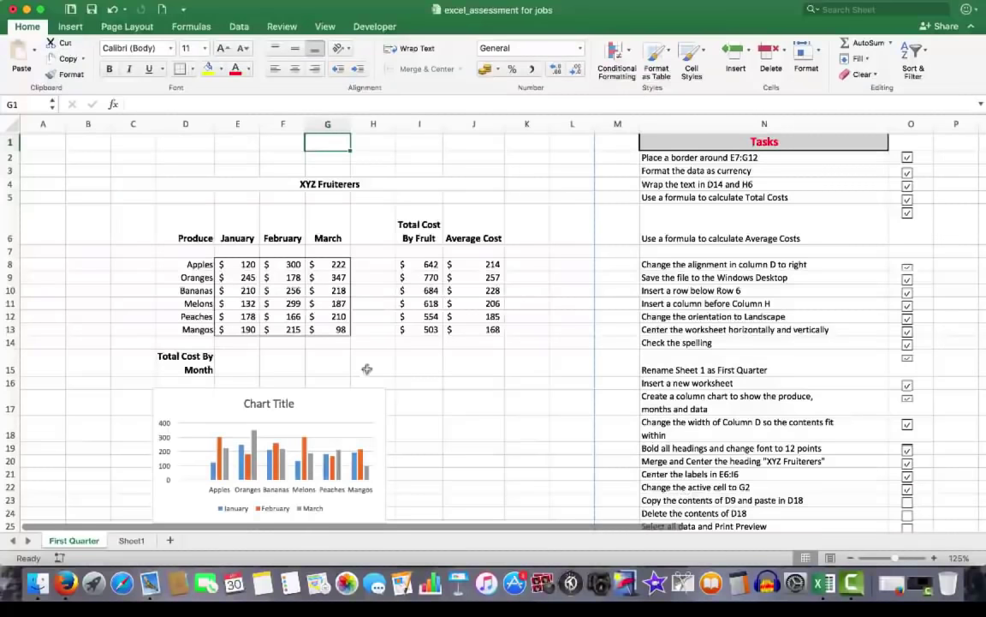
Copy D9 into D18, moving the chart clear of column D to reach the cell, and tick off the copy task
right_click(200, 279)
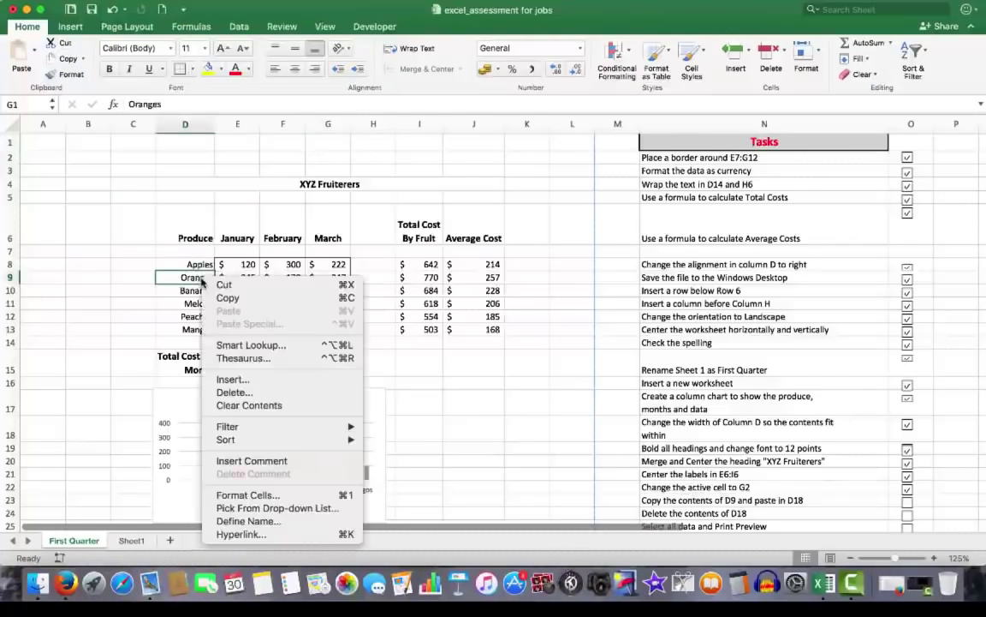
left_click(227, 298)
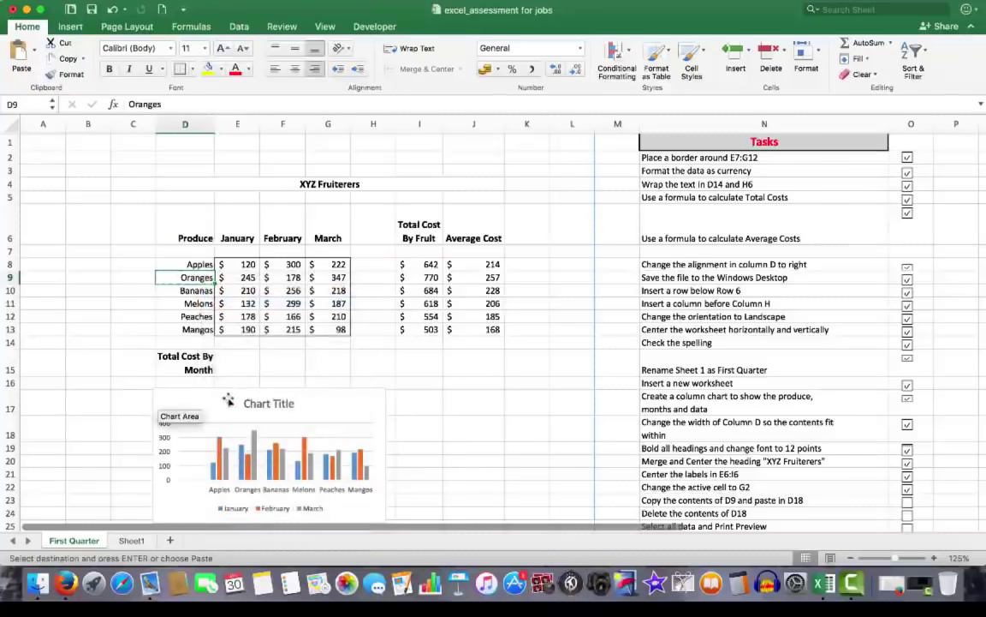
left_click_drag(224, 400, 337, 395)
left_click(181, 431)
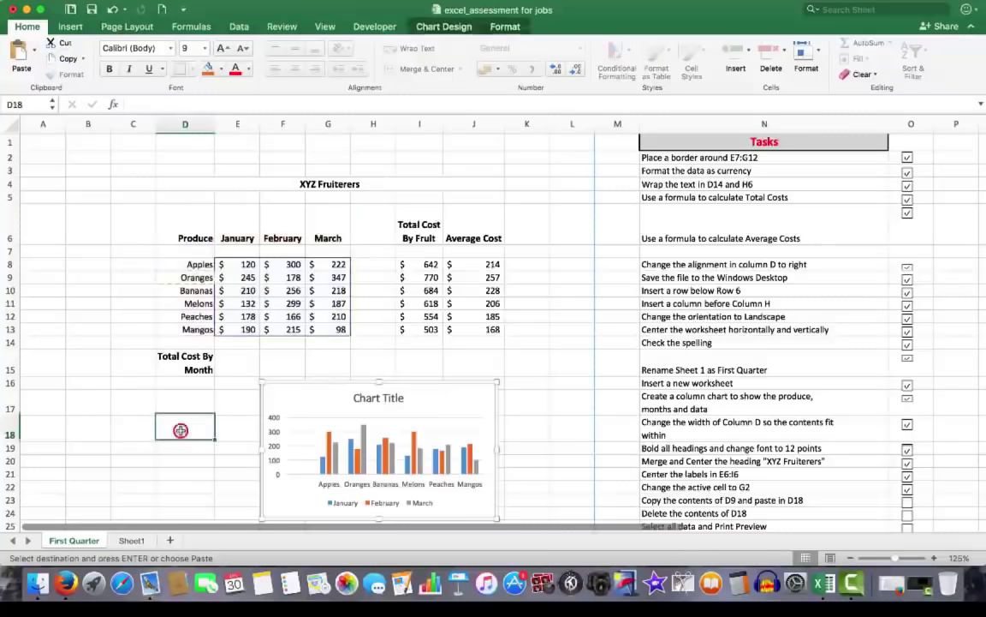
left_click(181, 430)
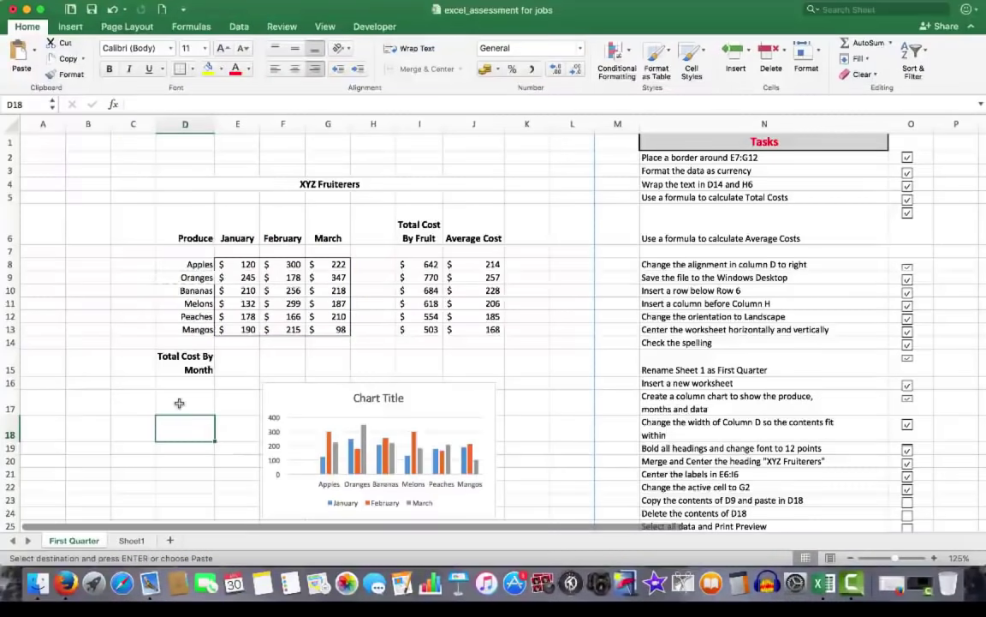
key("super+v")
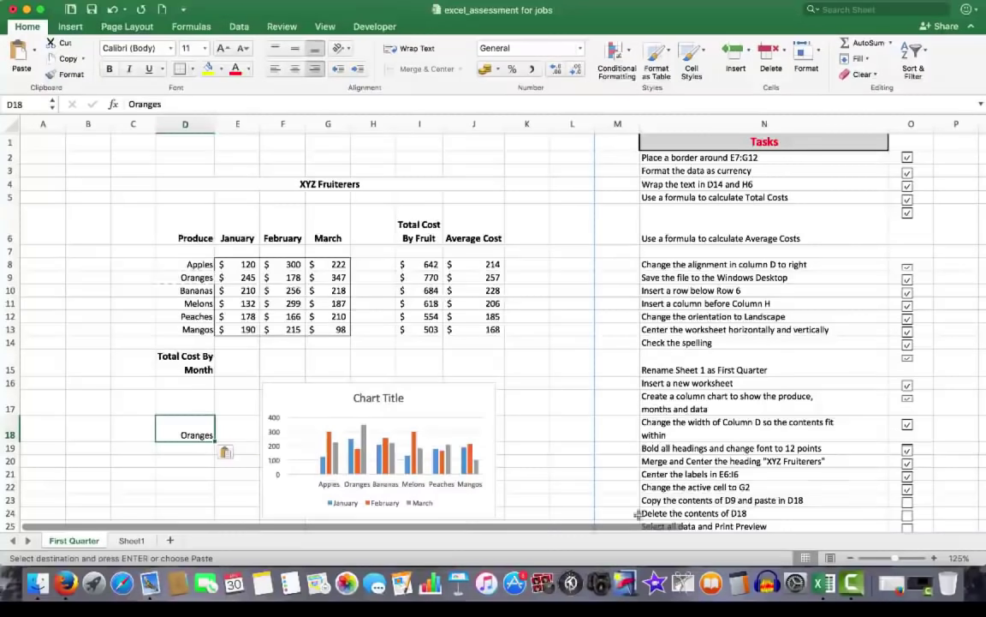
left_click(907, 503)
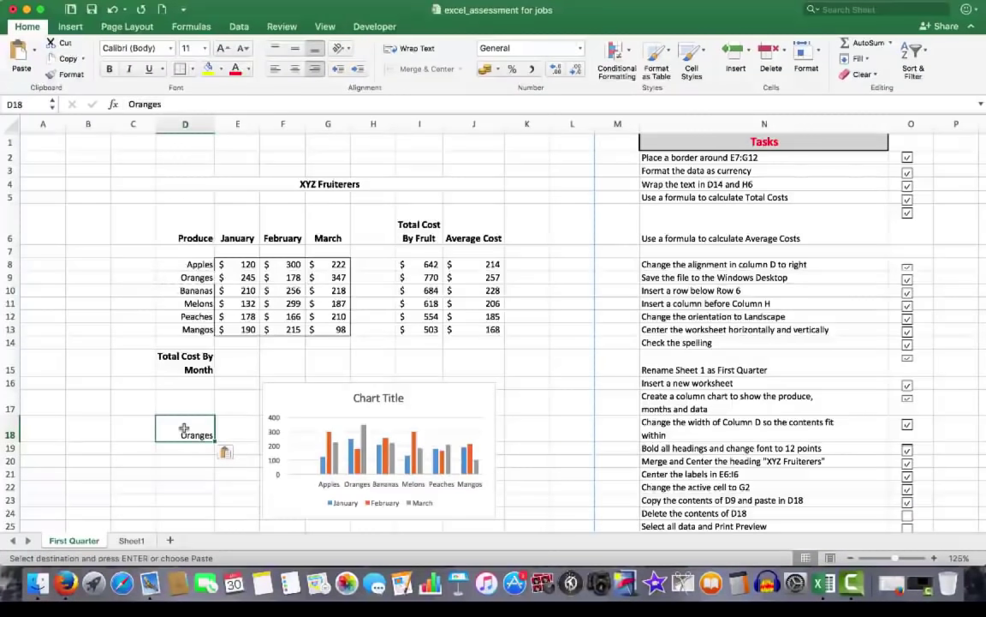
Delete the contents of D18 and move the chart back under the Total Cost By Month label
key("Delete")
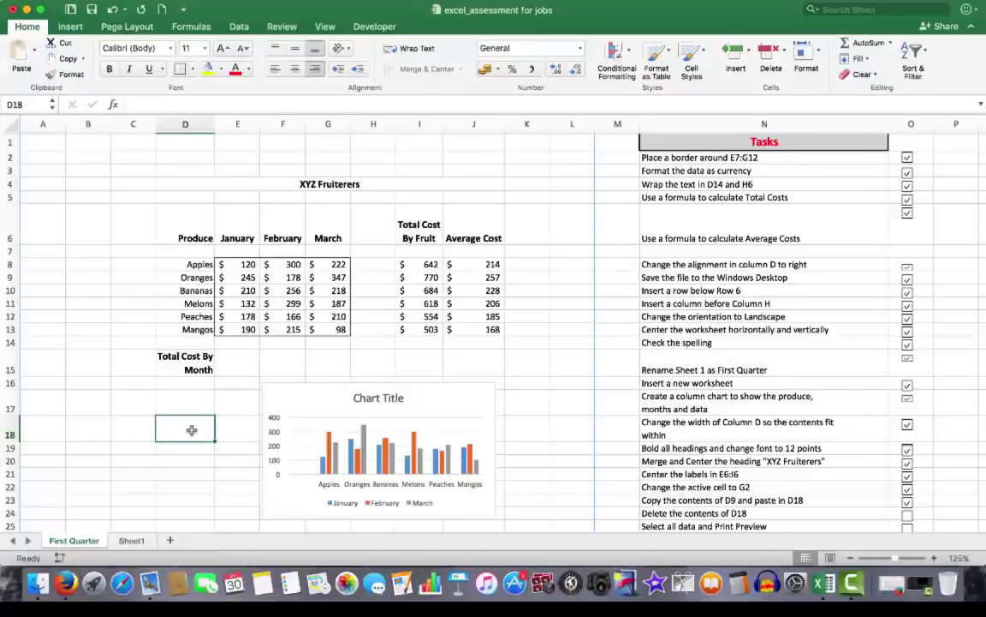
left_click_drag(444, 391, 336, 388)
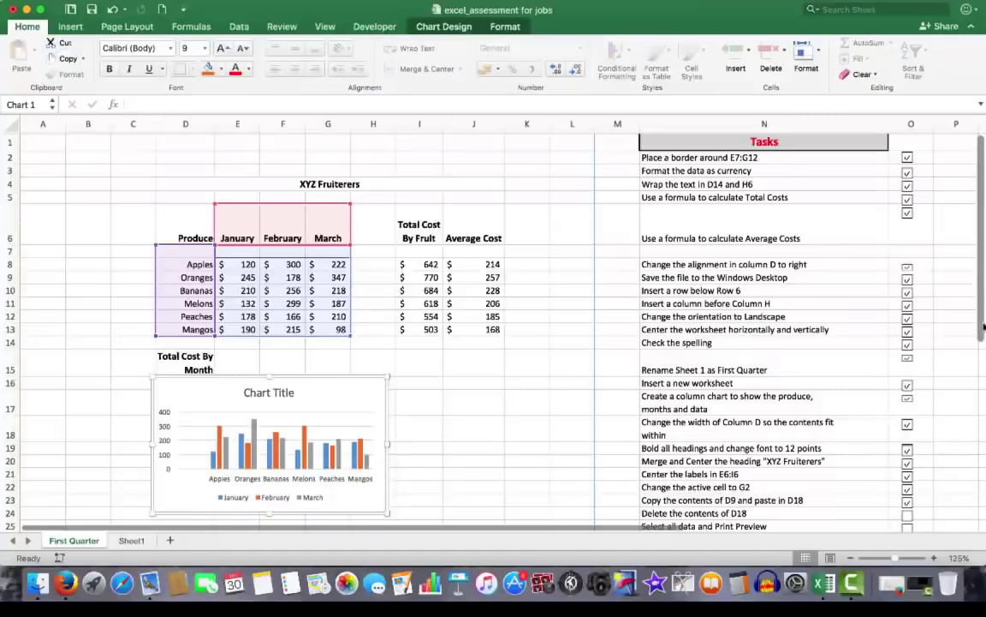
Select the data and chart area D6:J24, view its print preview, and close the print settings without printing
scroll(983, 325, "down", 3)
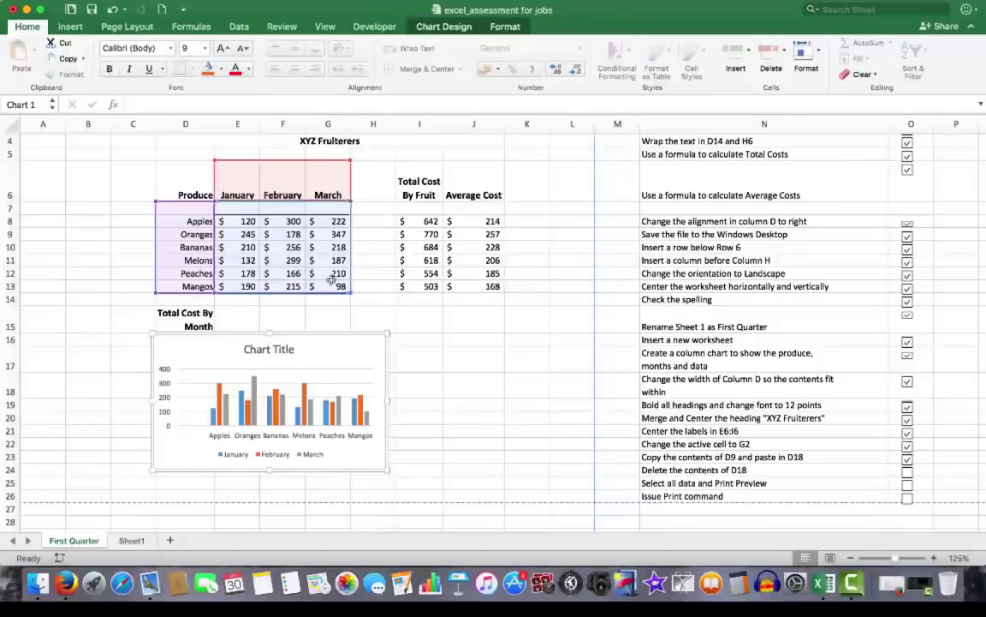
left_click_drag(179, 178, 496, 471)
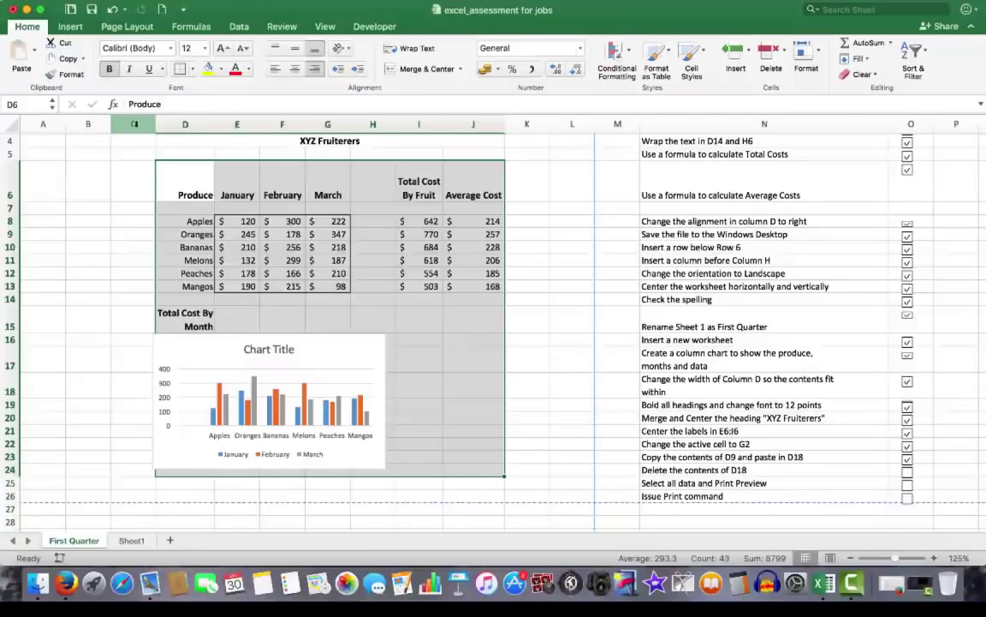
key("super+p")
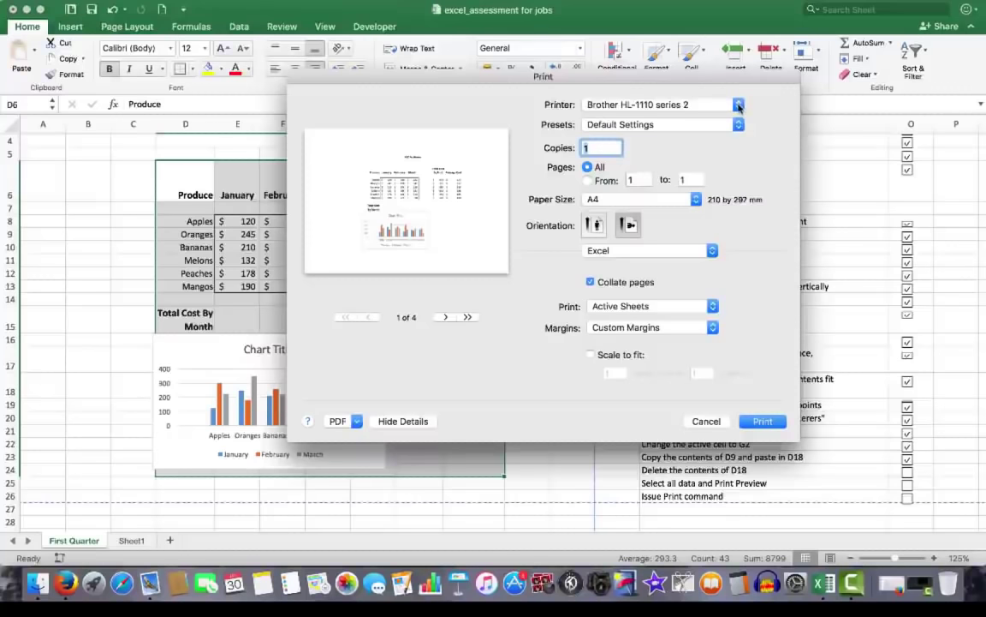
left_click(704, 422)
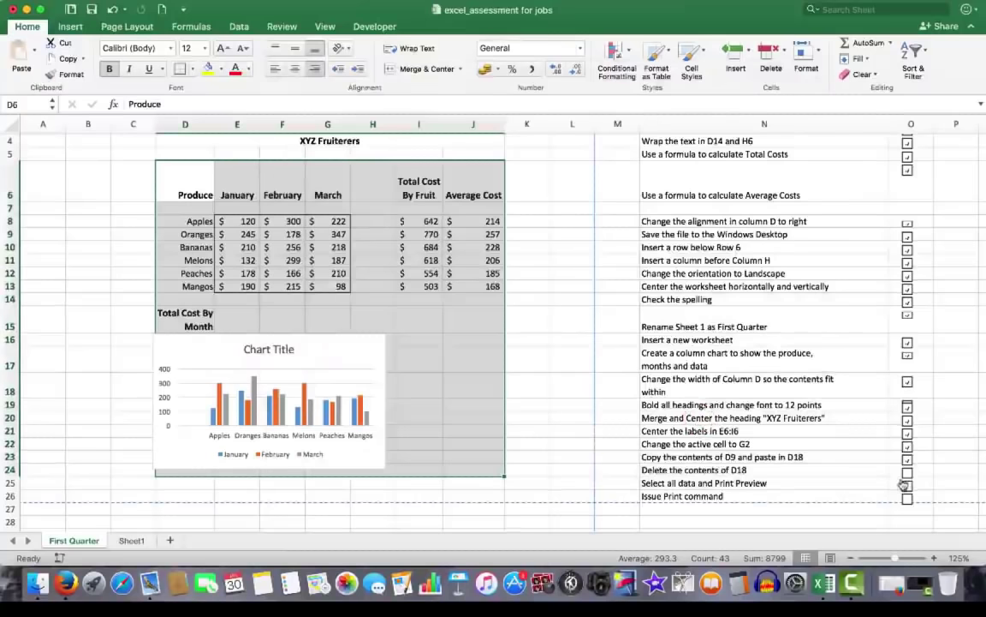
Tick off the "Delete the contents of D18", "Select all data and Print Preview" and "Issue Print command" tasks
left_click(908, 472)
left_click(907, 485)
left_click(908, 497)
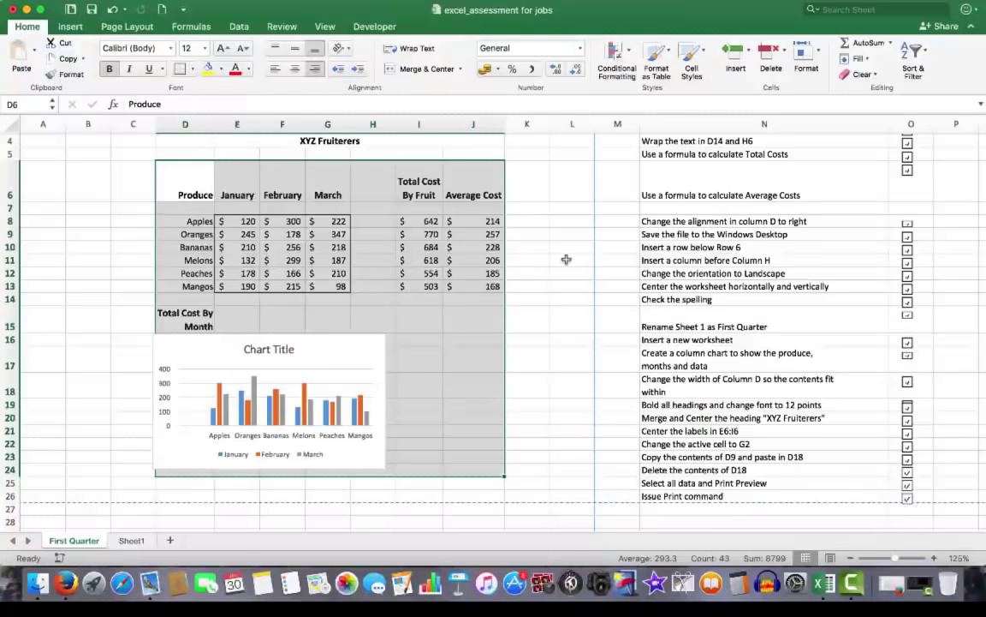